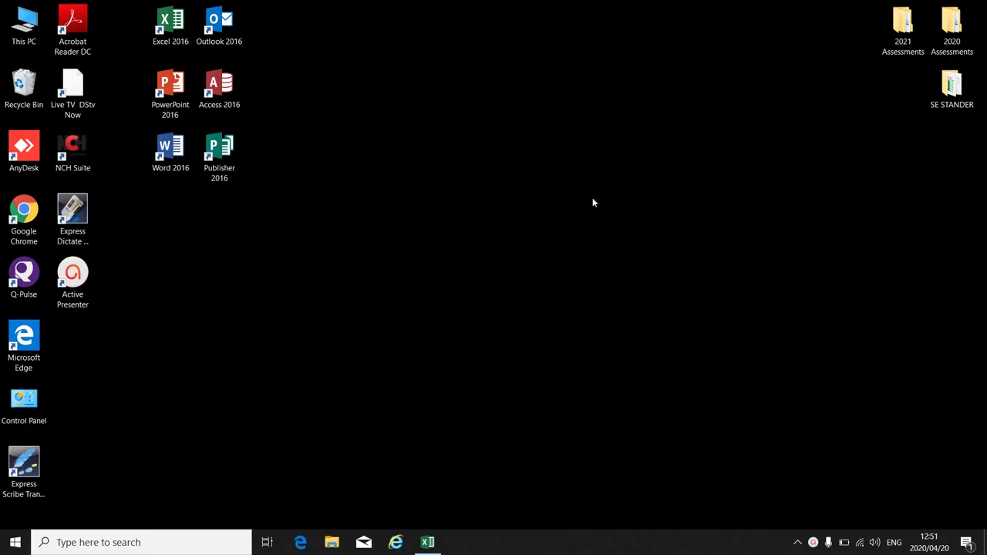
Bring up the ABC workbook in Excel and reorder its lettered sheets alphabetically from A to G after PRICES.
left_click(428, 542)
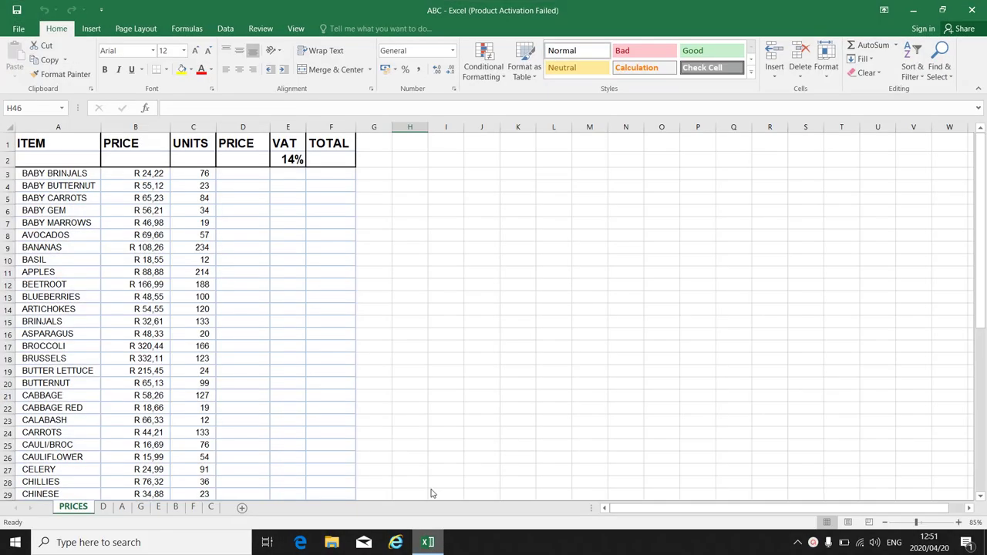
left_click(122, 508)
left_click_drag(123, 515, 104, 509)
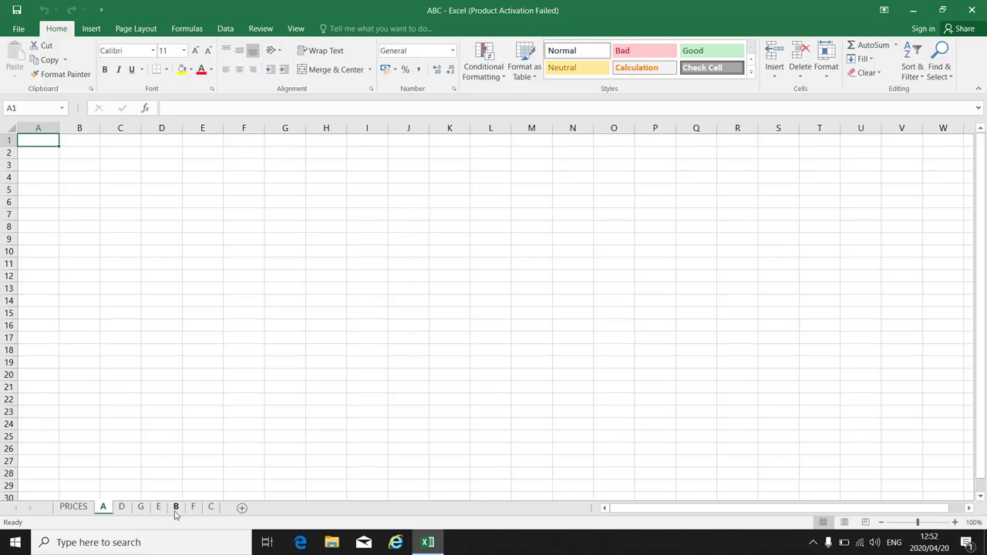
left_click(174, 508)
left_click_drag(174, 509, 127, 509)
left_click_drag(211, 507, 149, 515)
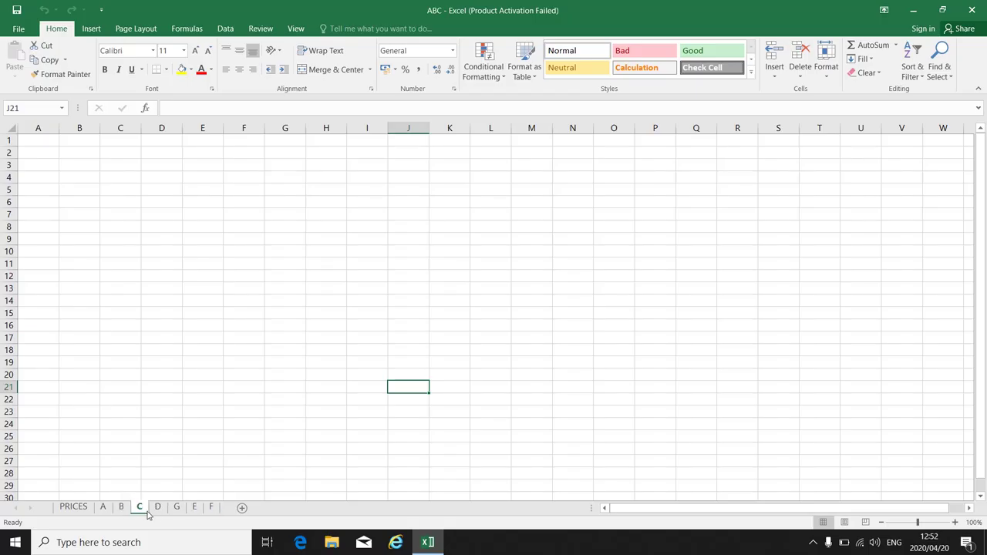
left_click(189, 514)
mouse_move(190, 507)
left_mouse_down()
mouse_move(179, 511)
mouse_move(194, 509)
left_mouse_up()
Copy the ITEM, PRICE and UNITS range A1:C17 on the PRICES sheet.
left_click(77, 508)
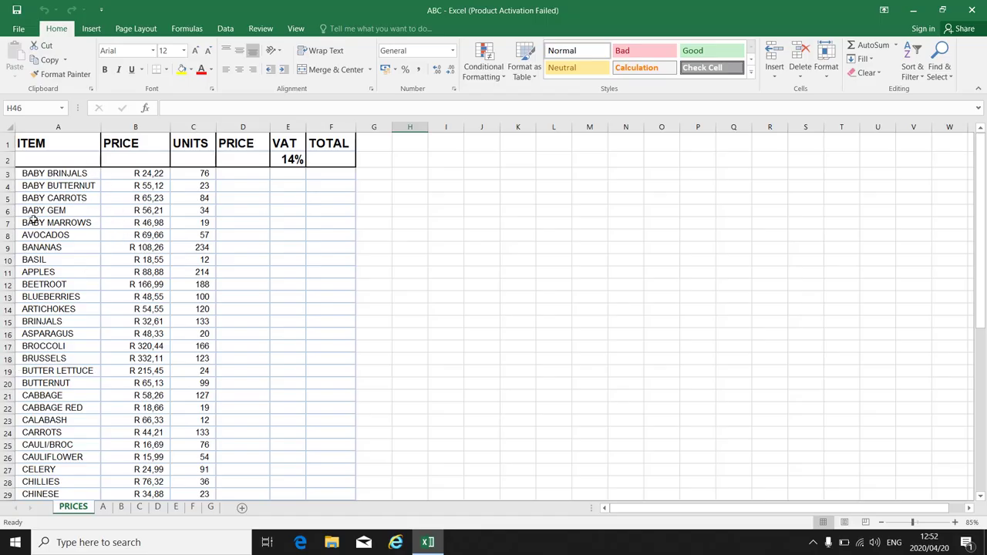
left_click_drag(36, 143, 196, 345)
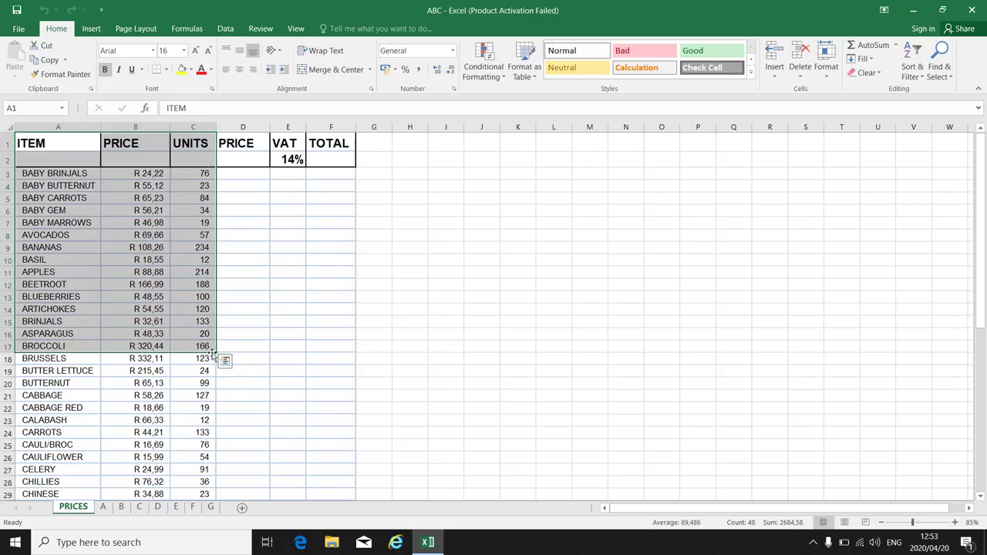
right_click(142, 235)
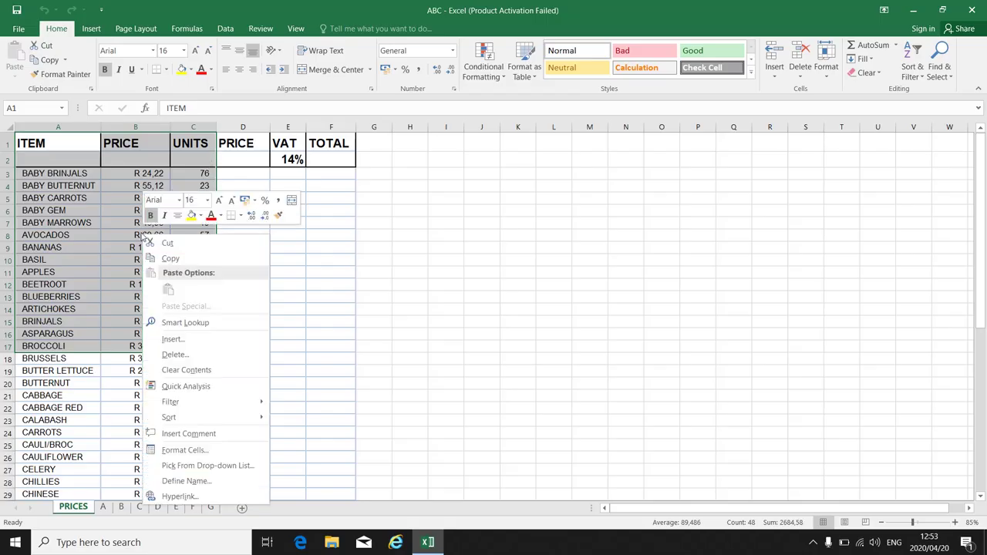
left_click(171, 259)
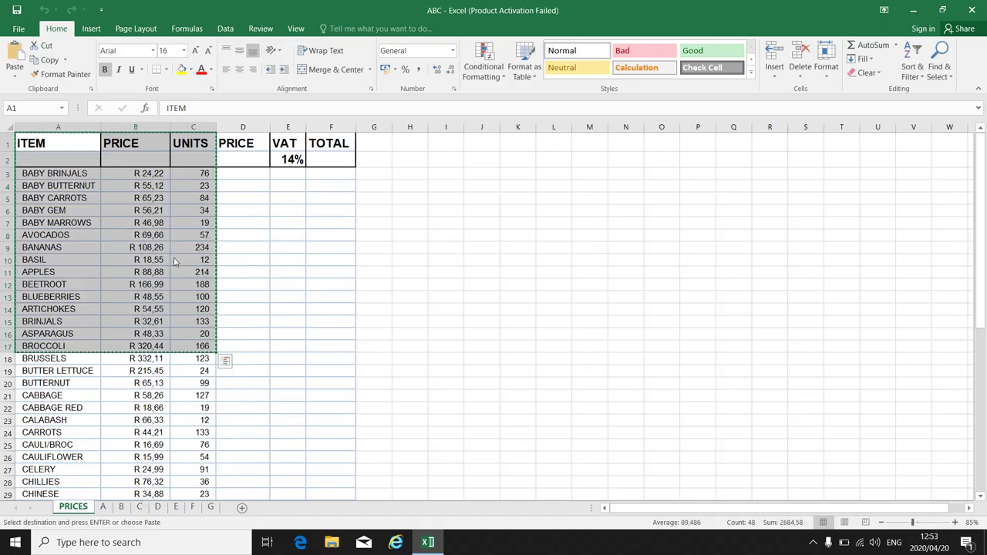
Paste only the column widths of the copied range at cell A1 of sheet A using Paste Special.
left_click(103, 507)
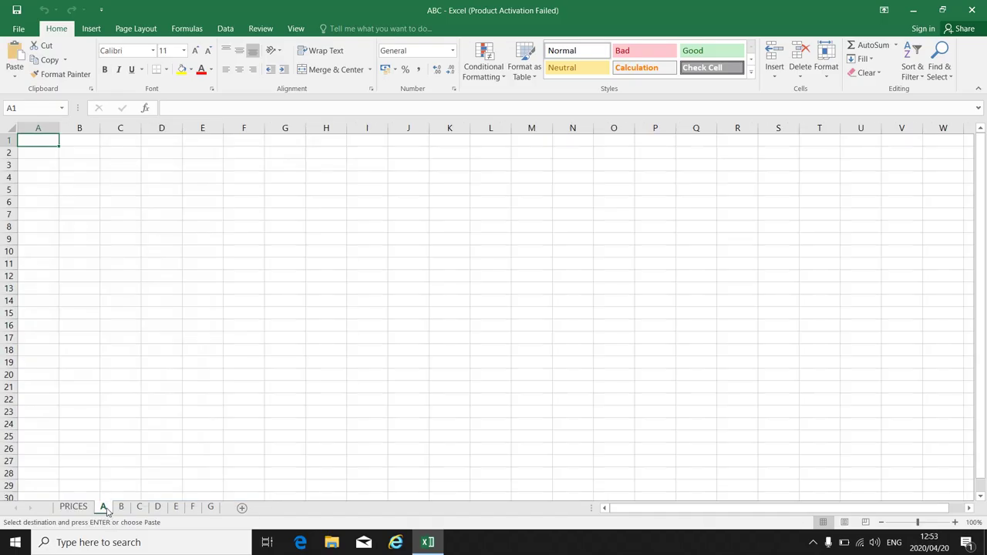
right_click(39, 144)
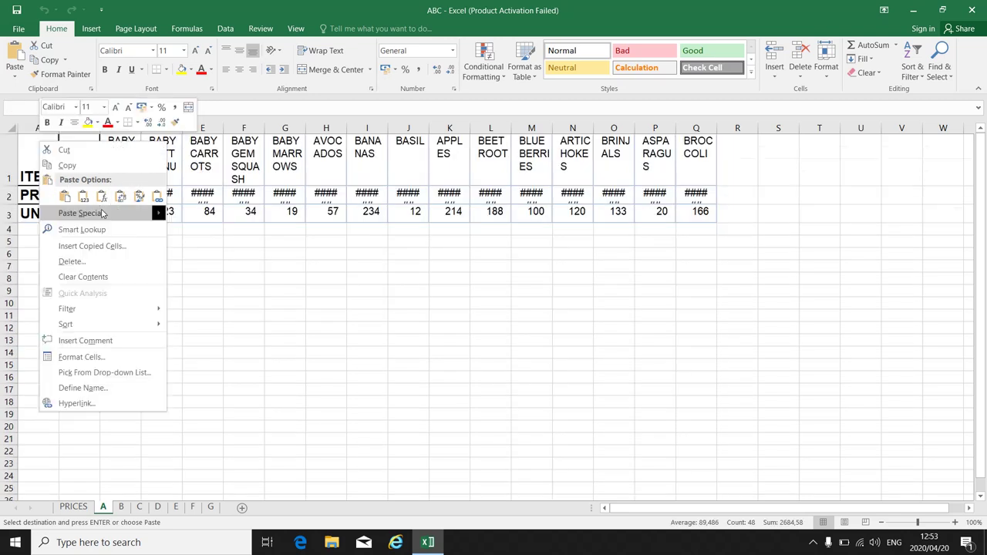
mouse_move(84, 219)
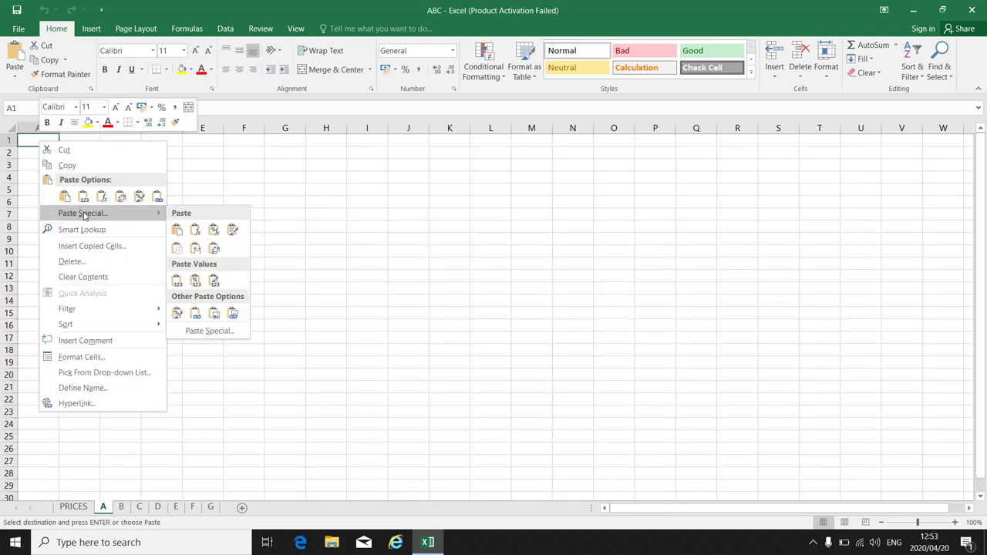
left_click(84, 214)
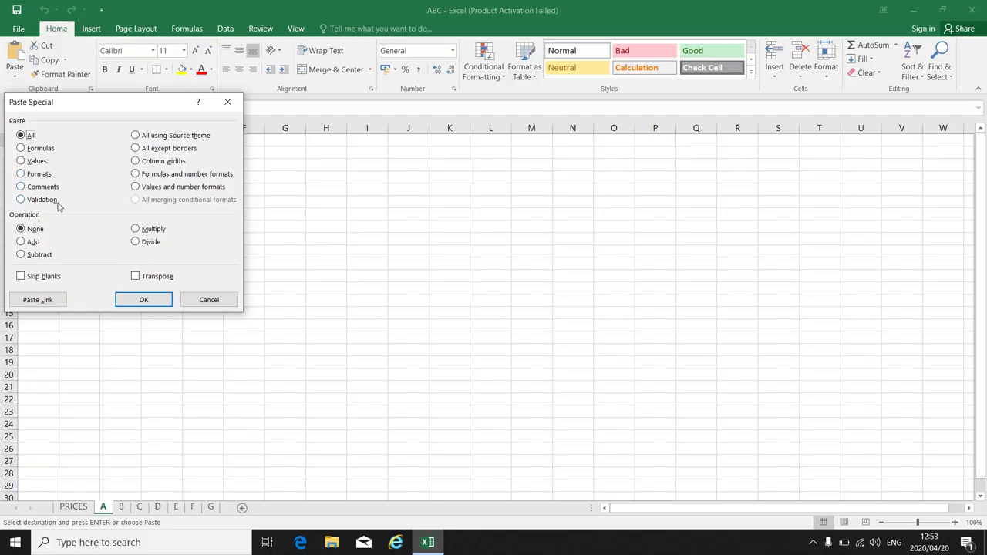
left_click(165, 168)
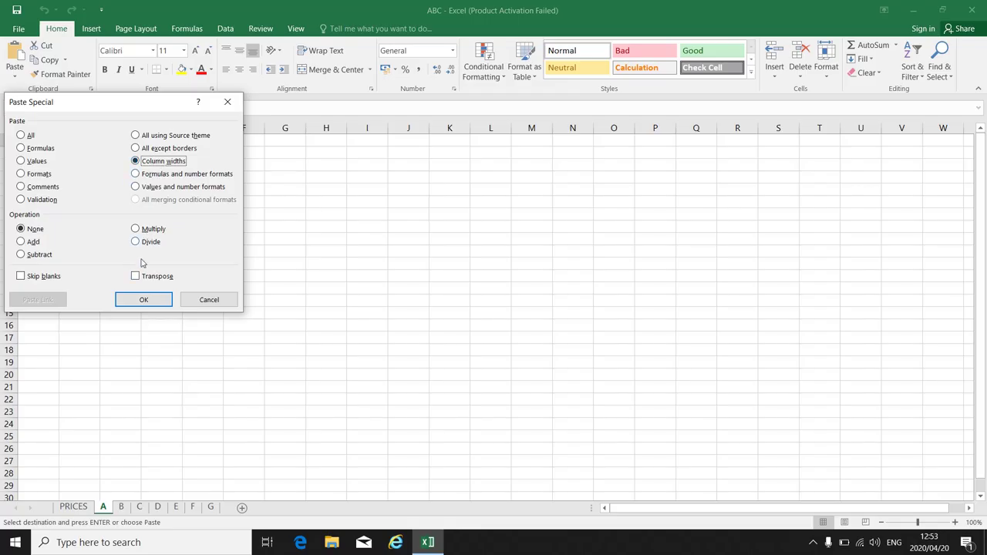
left_click(142, 300)
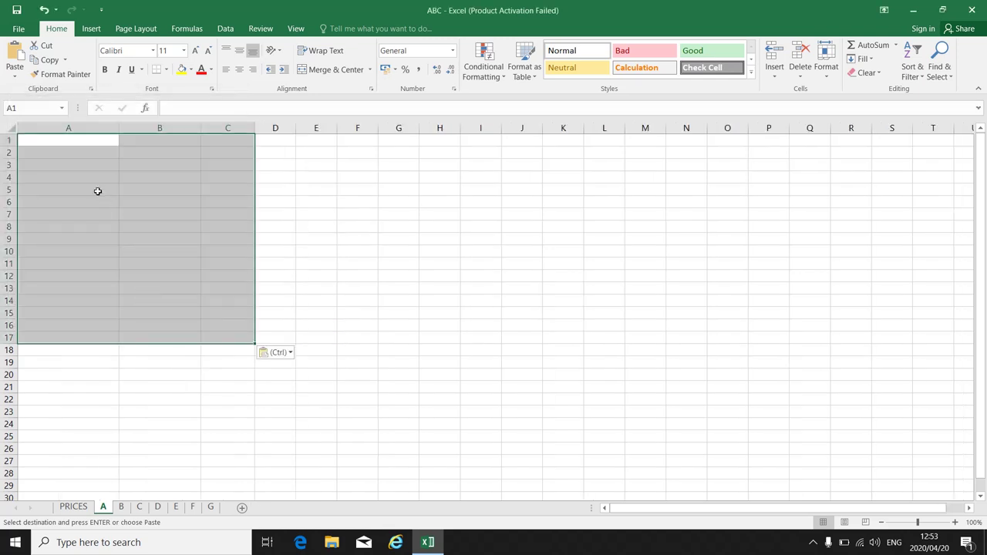
Paste the copied range's full contents and formatting into sheet A with the Paste Special option All.
right_click(128, 222)
left_click(153, 293)
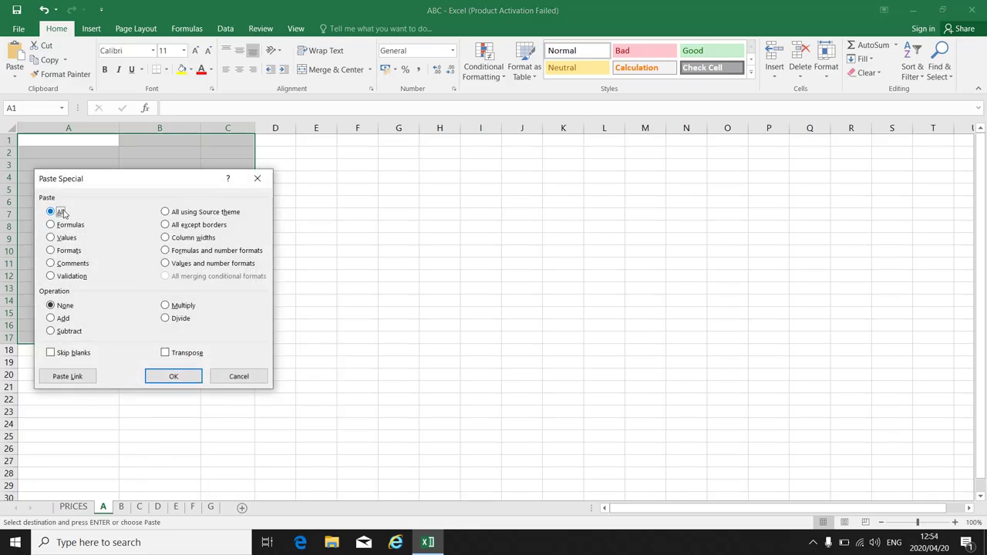
left_click(179, 381)
left_click(183, 388)
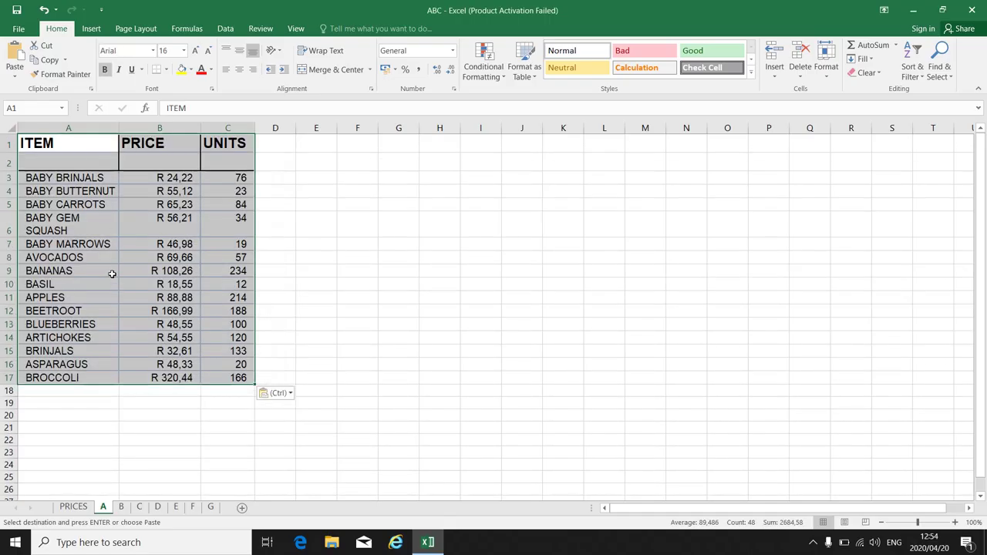
Clear the previous copy selection on the PRICES sheet and copy the ITEM and PRICE range A1:B29.
left_click(77, 508)
left_click(125, 394)
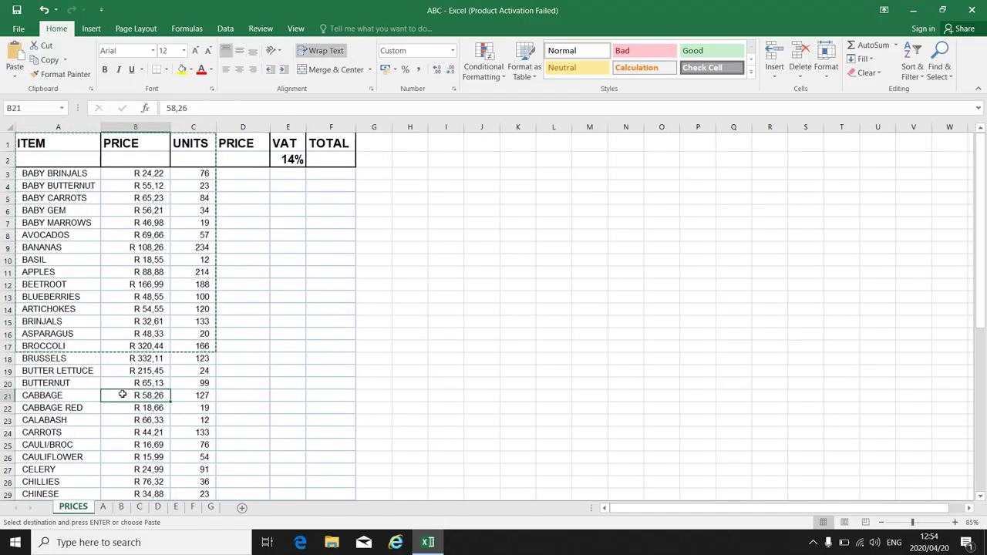
key("Escape")
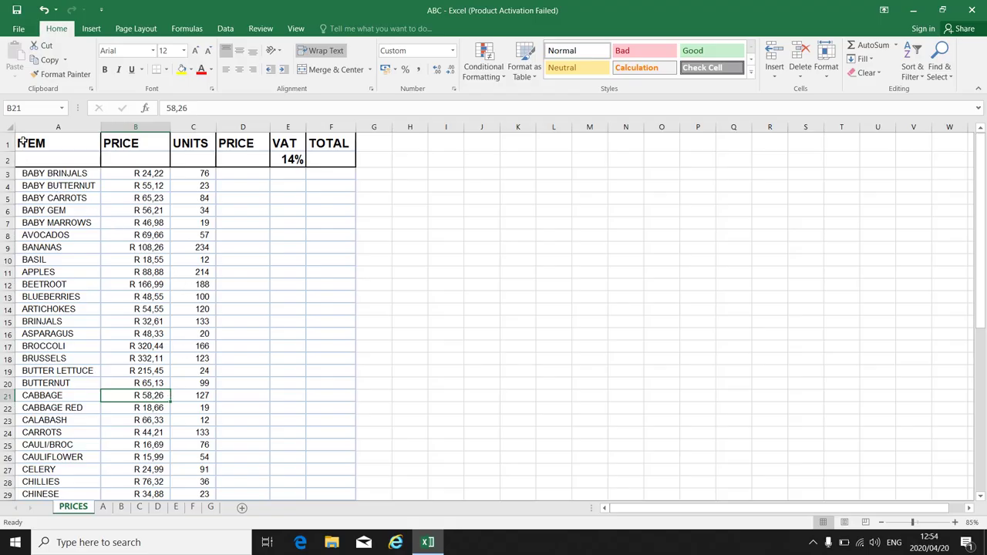
left_click_drag(23, 142, 155, 494)
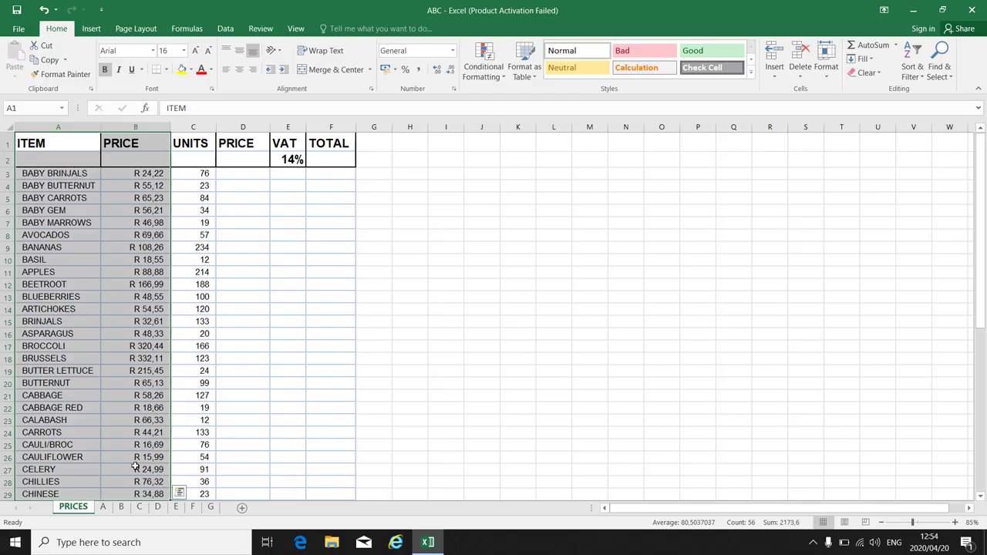
right_click(96, 310)
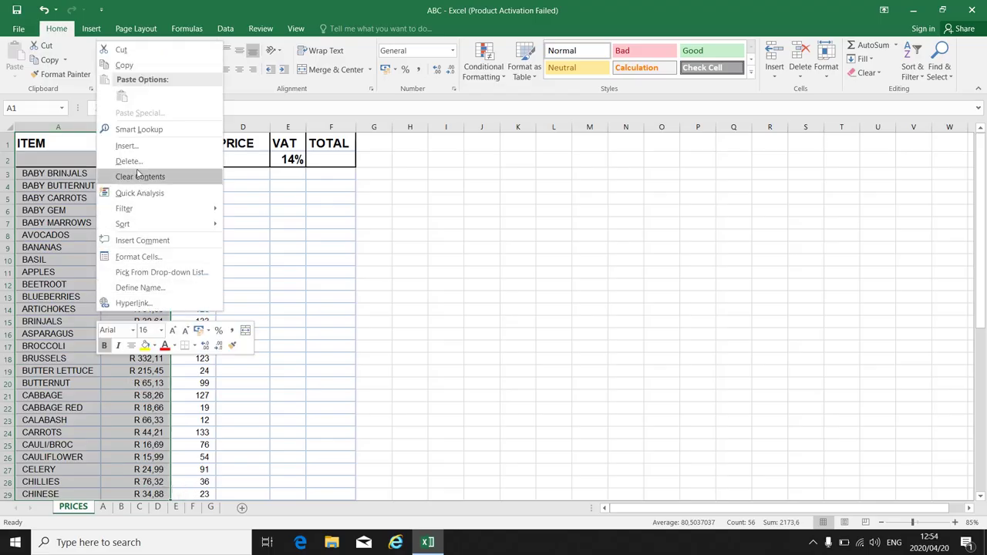
left_click(135, 68)
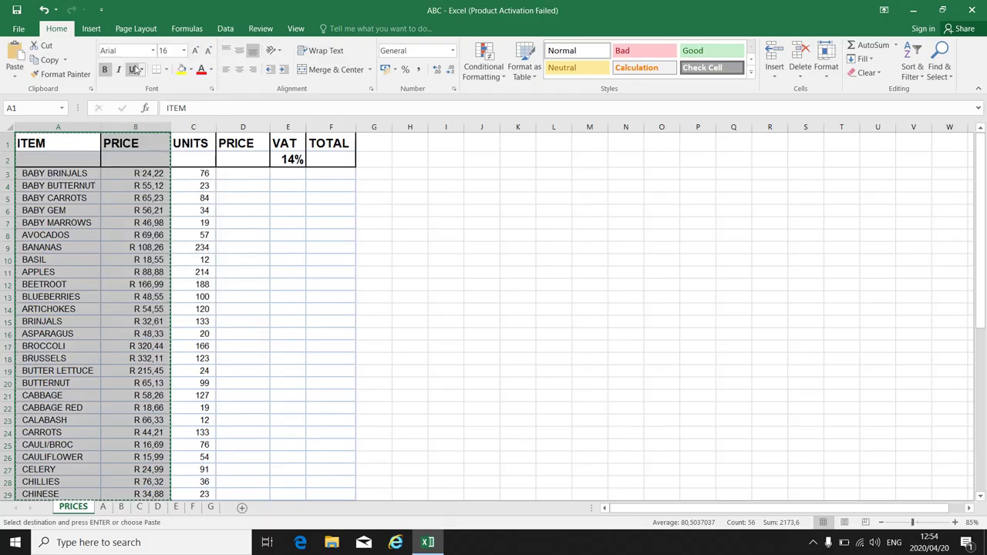
Apply the copied range's column widths from cell A1 of sheet B using Paste Special.
left_click(121, 506)
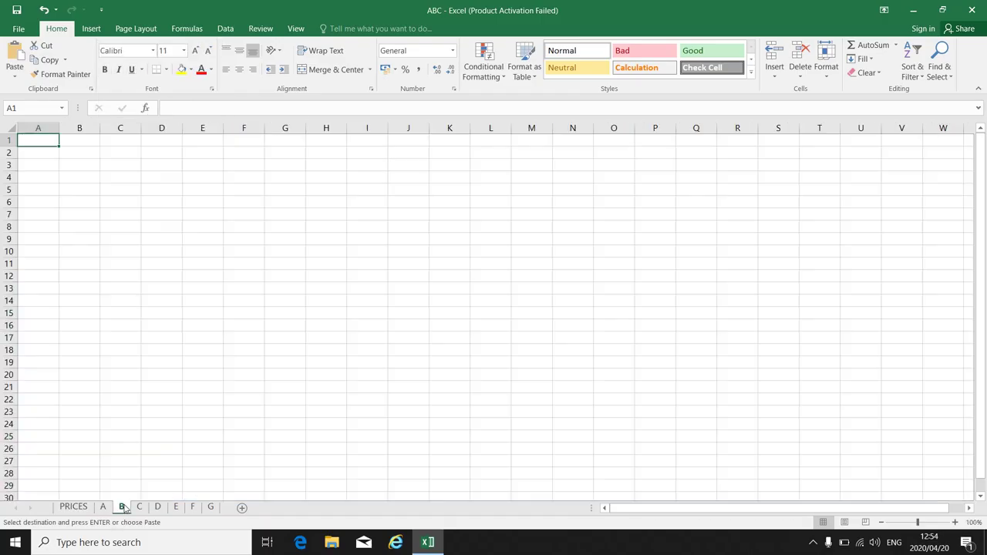
right_click(37, 145)
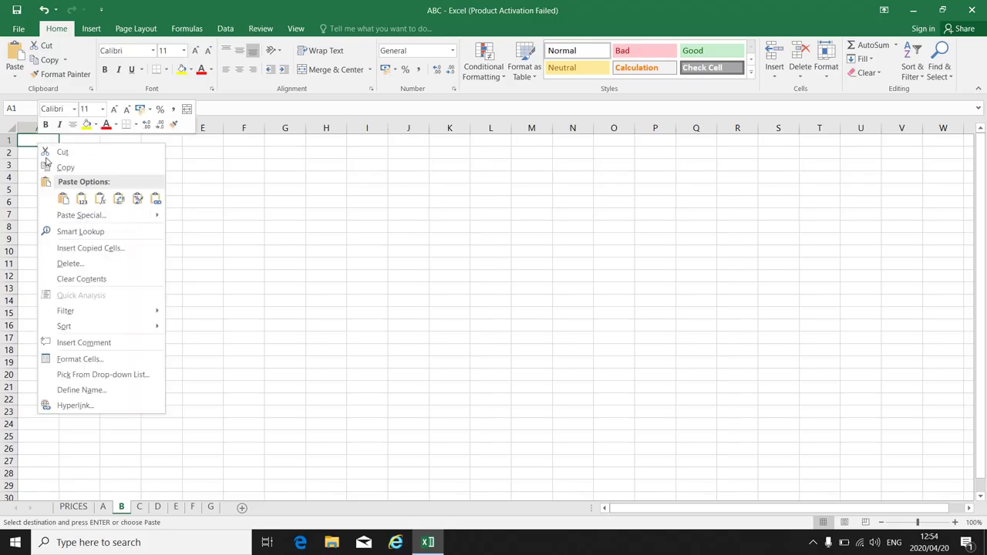
left_click(74, 216)
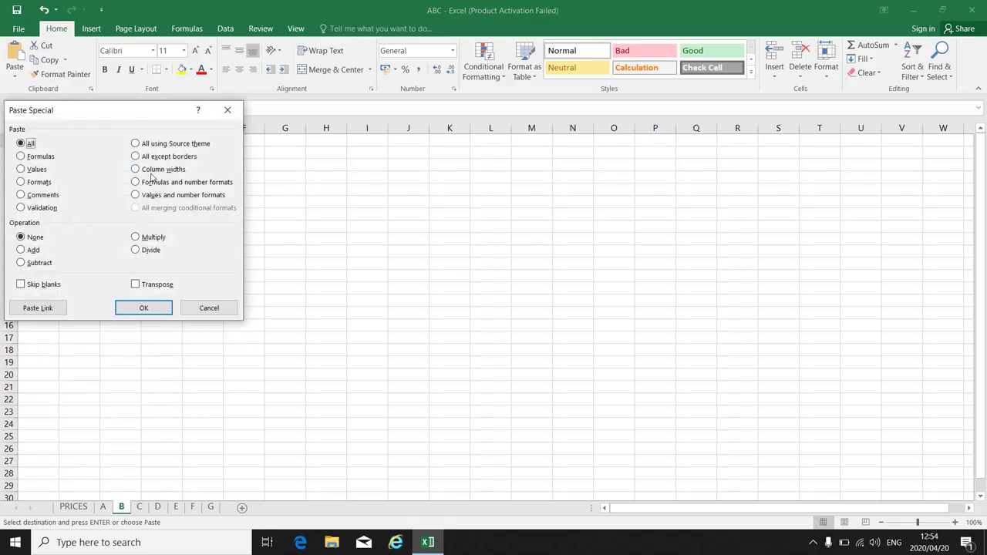
left_click(152, 171)
left_click(157, 307)
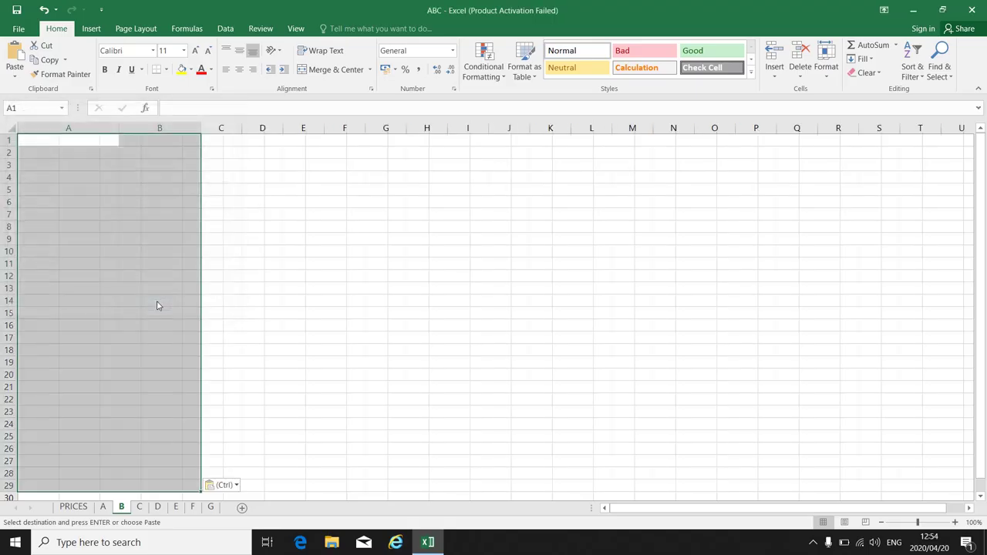
Paste everything from the copied ITEM and PRICE range into sheet B with the Paste Special option All.
right_click(74, 141)
left_click(100, 214)
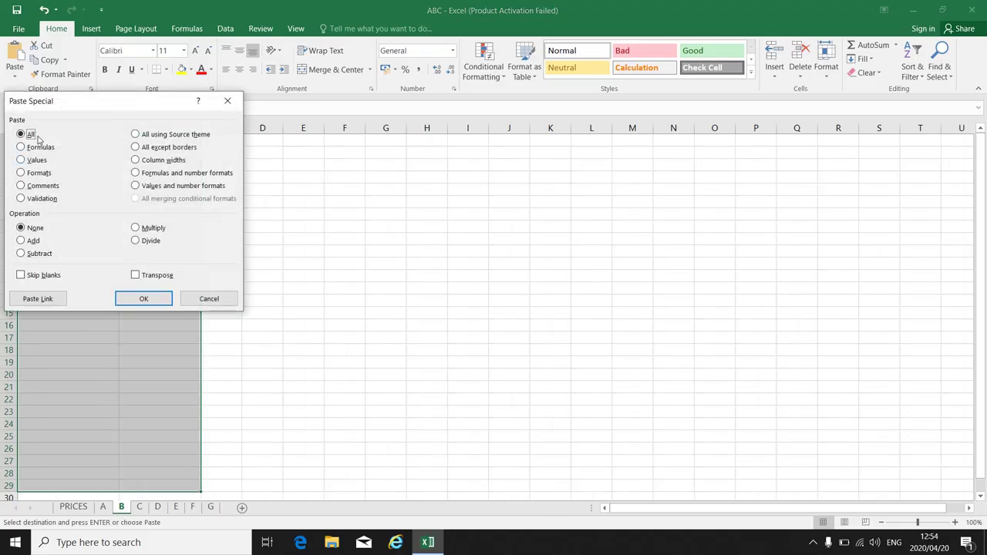
left_click(143, 298)
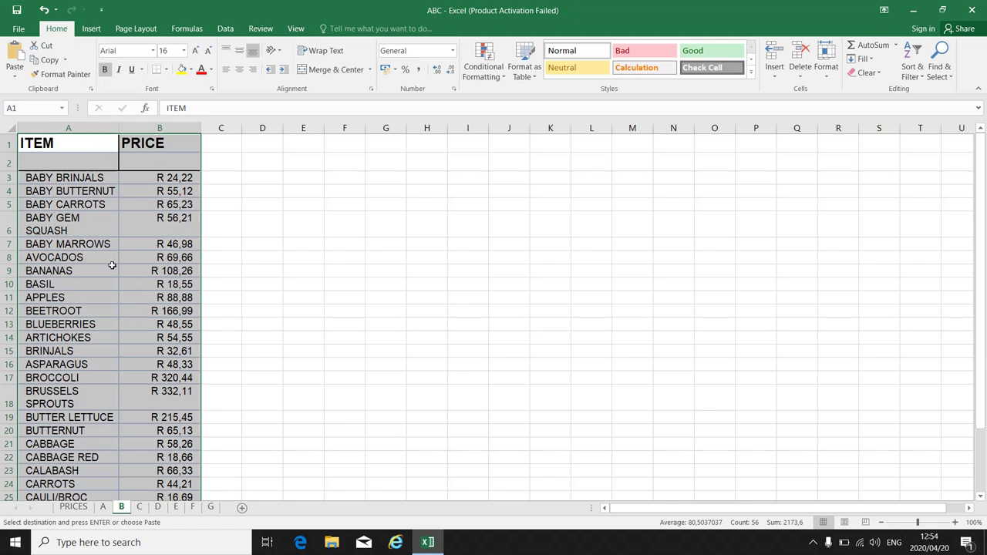
scroll(112, 265, "down", 4)
scroll(112, 265, "up", 4)
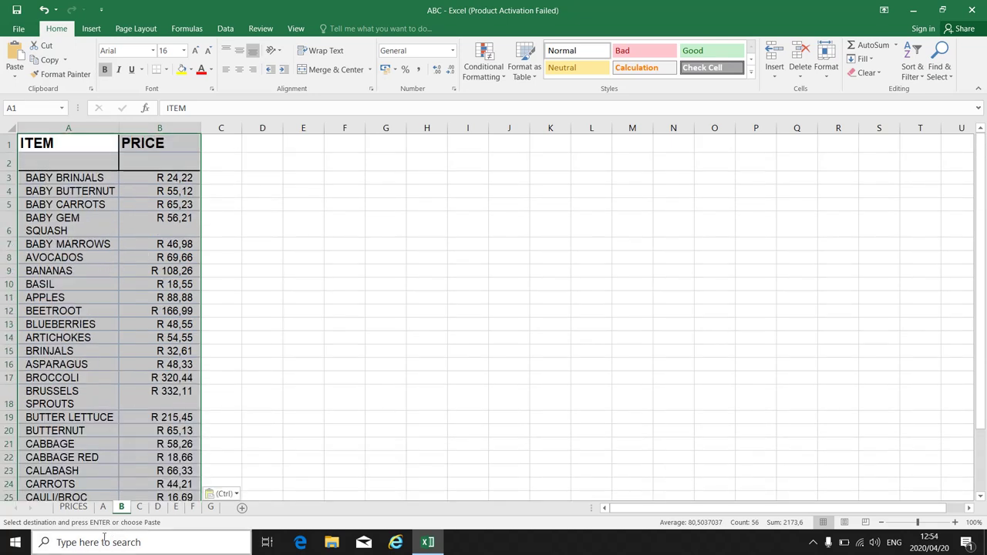
Return to the PRICES sheet, clear the old copy selection and copy the range A1:D25.
left_click(74, 506)
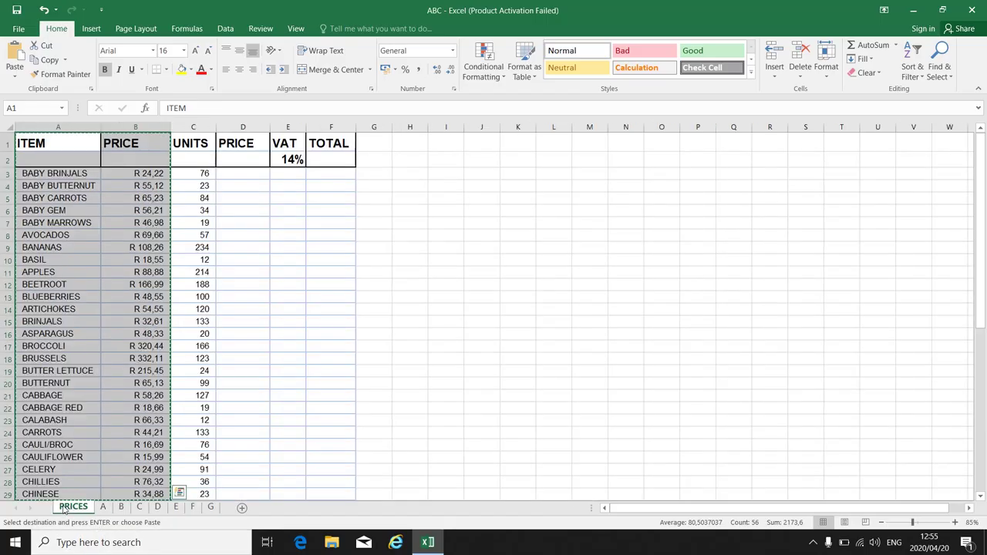
left_click(186, 321)
key("Escape")
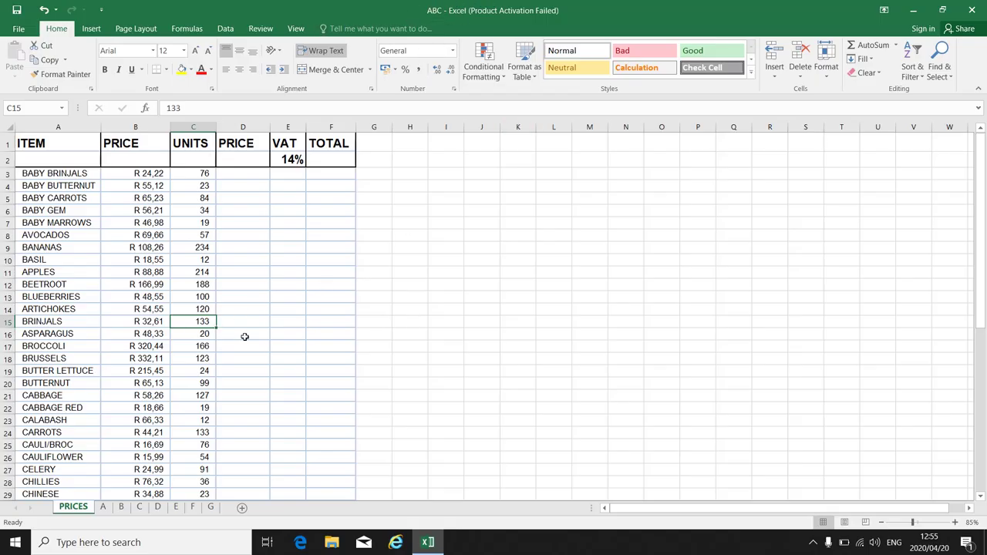
left_click_drag(16, 142, 249, 445)
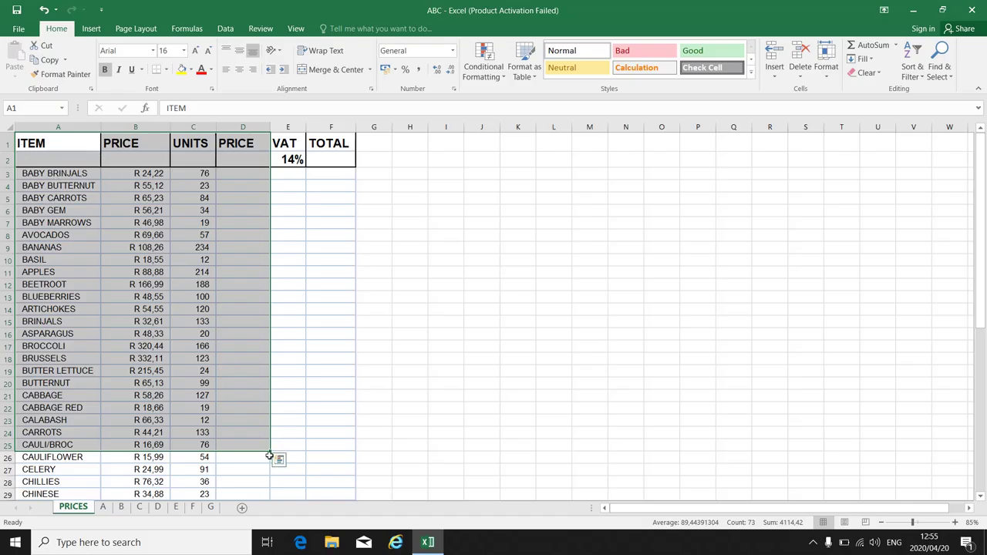
right_click(131, 245)
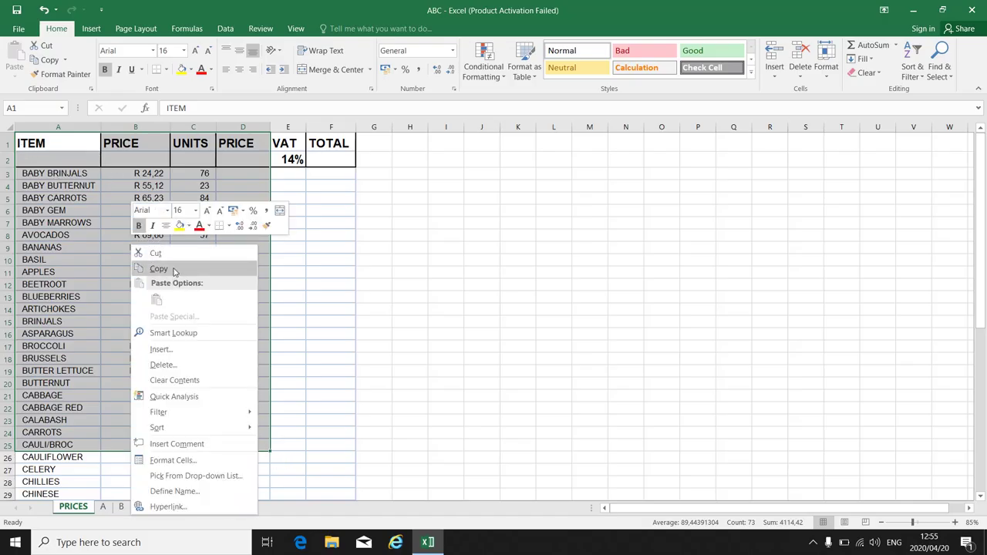
left_click(158, 268)
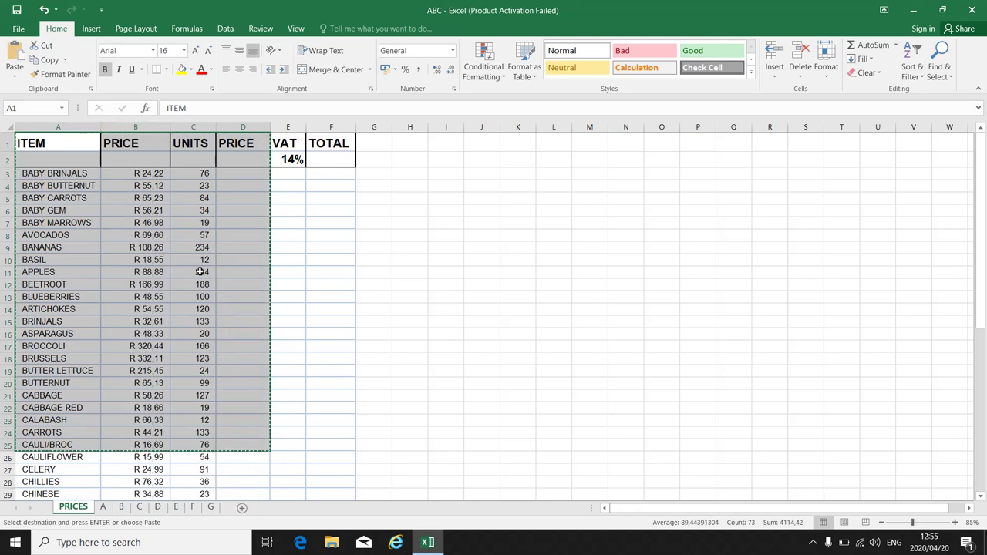
Minimize the ABC workbook, start a new blank Excel workbook from the desktop and maximize its window.
left_click(912, 10)
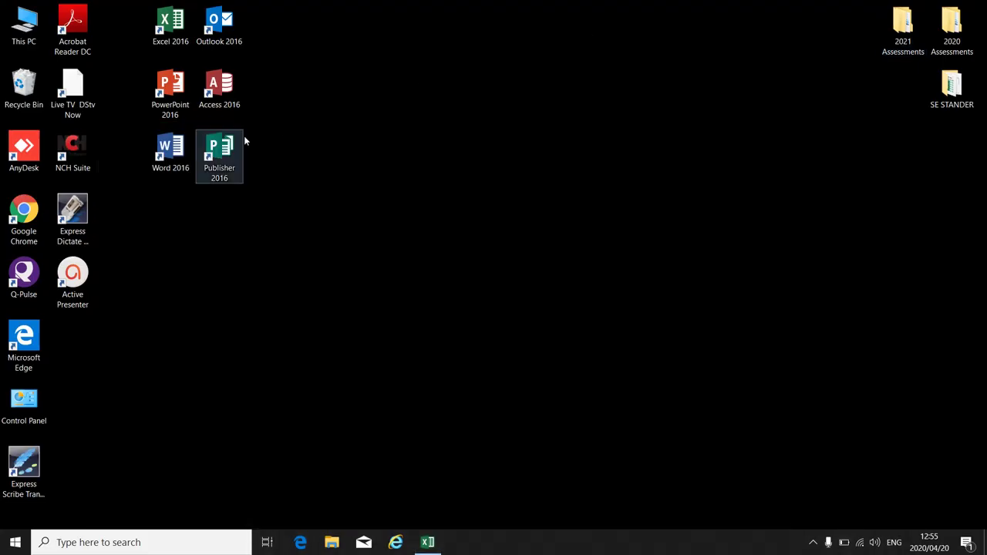
double_click(175, 42)
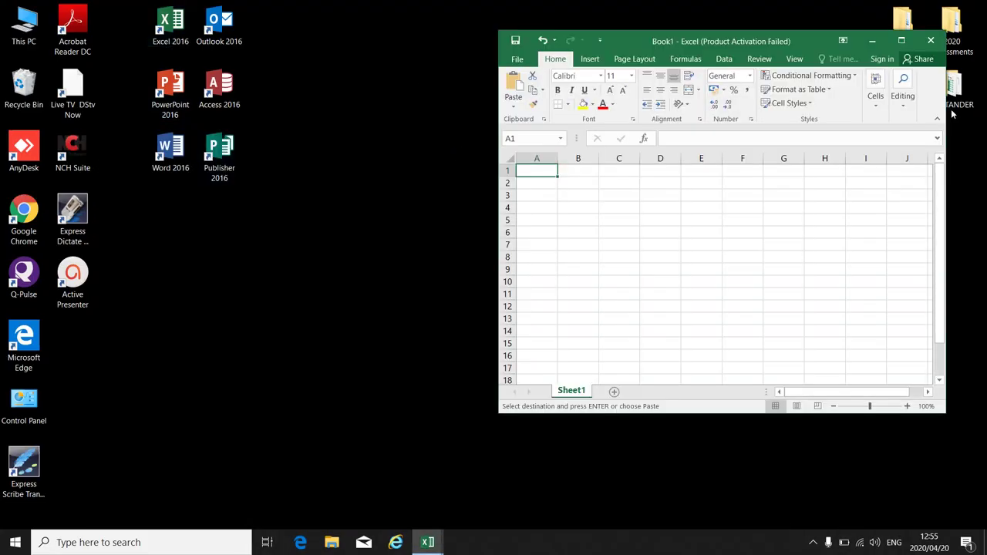
left_click(900, 39)
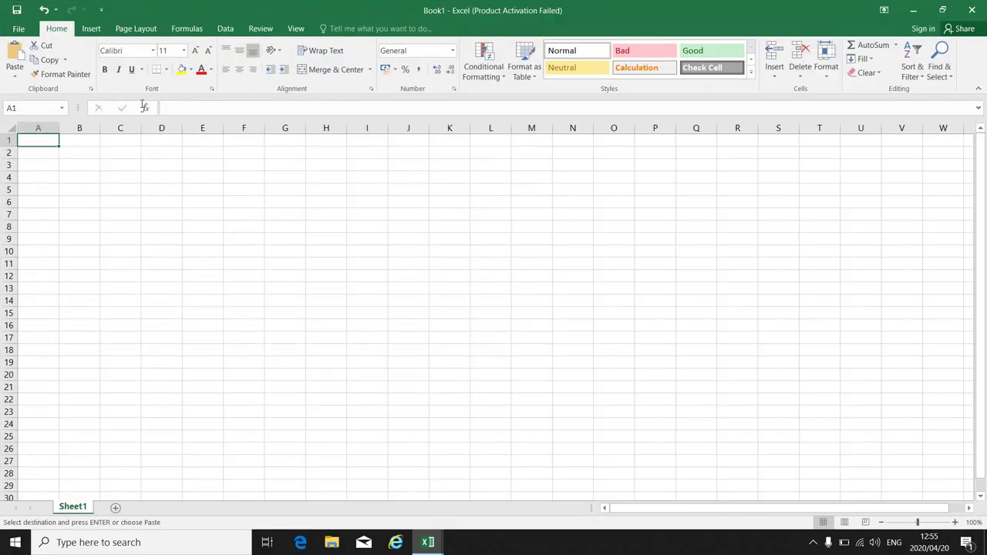
Apply the copied range's column widths from cell A1 of Sheet1 in Book1 using Paste Special.
right_click(44, 141)
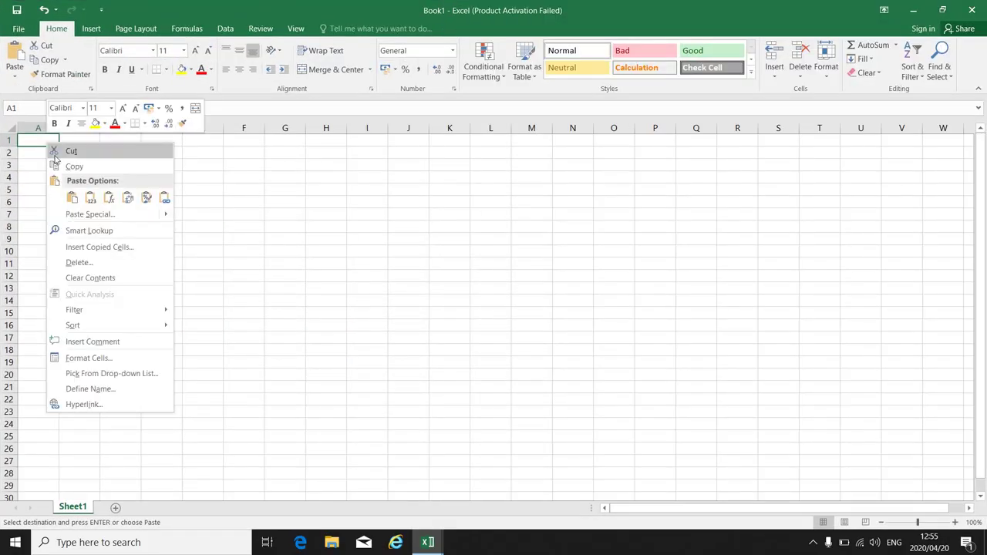
left_click(79, 216)
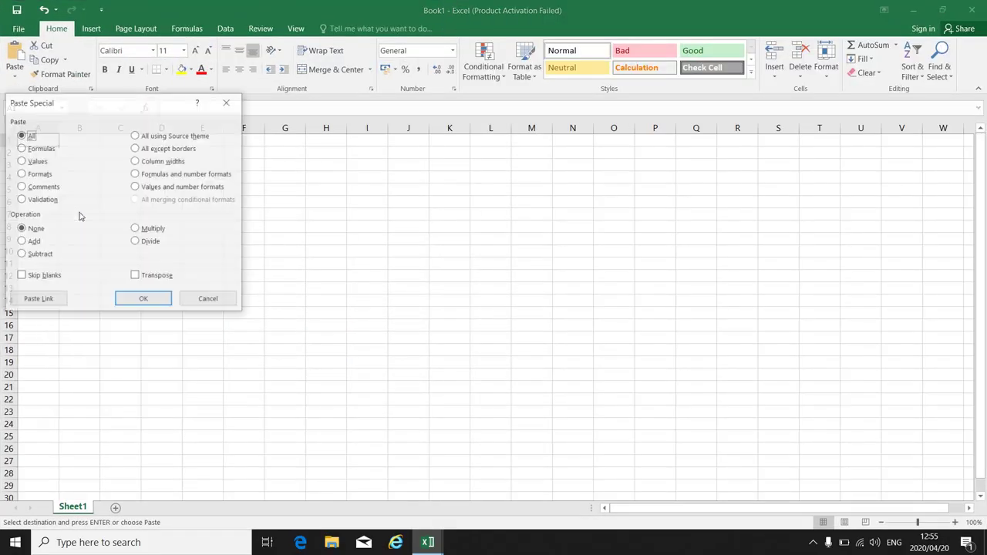
left_click(155, 162)
left_click(154, 299)
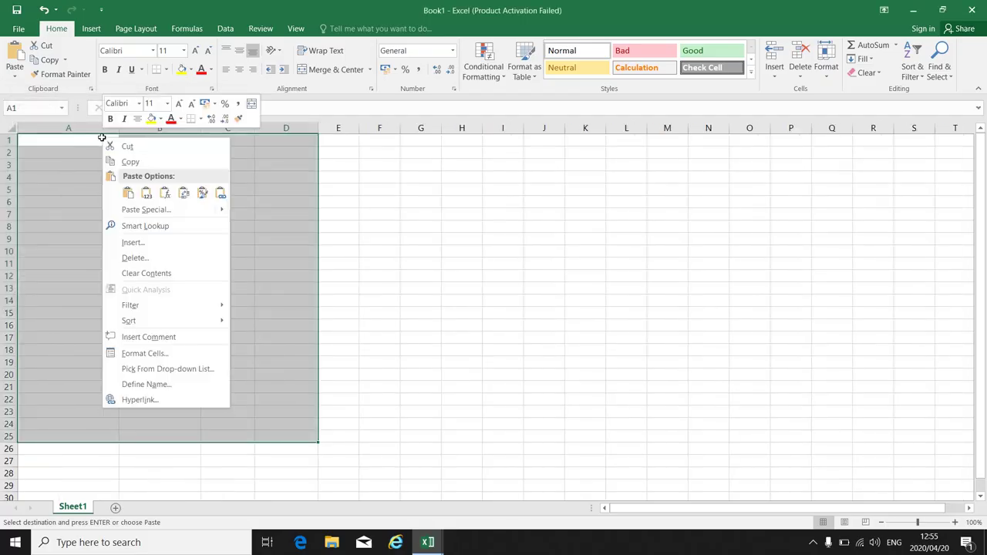
Paste everything from the copied A1:D25 range into Sheet1 with the Paste Special option All and review the pasted list.
right_click(101, 138)
left_click(146, 209)
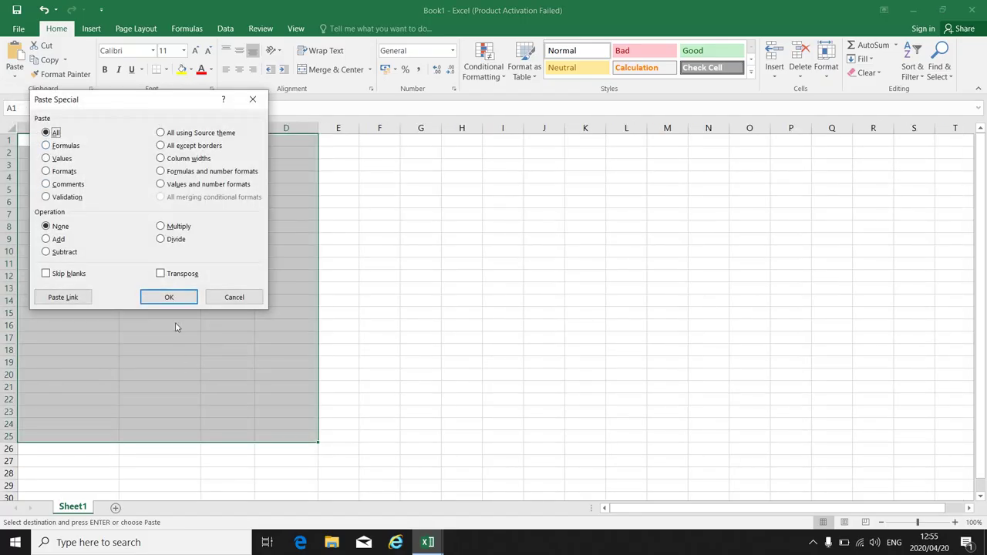
left_click(169, 296)
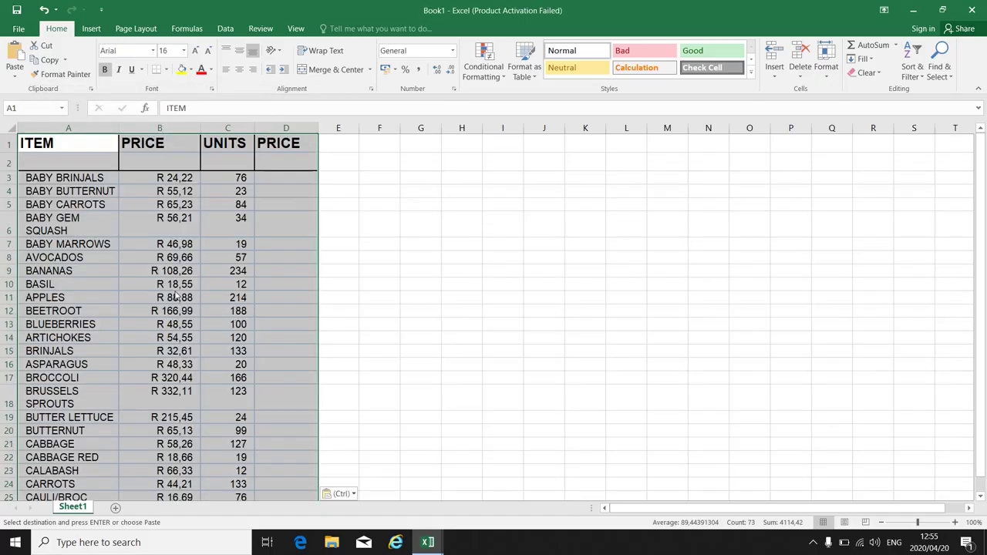
scroll(252, 355, "down", 5)
scroll(252, 354, "up", 5)
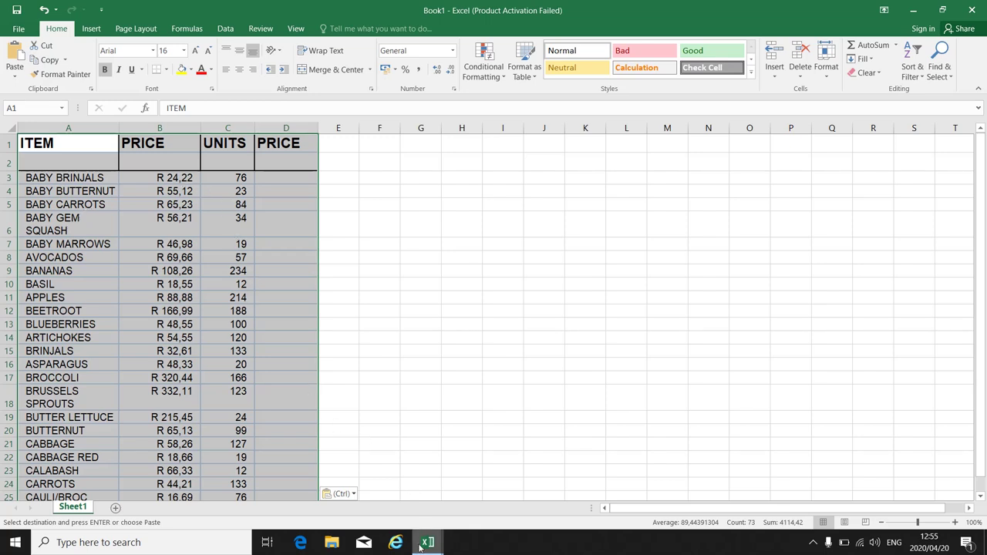
Return to the ABC workbook's PRICES sheet and clear the copy selection around A1:D25.
mouse_move(420, 545)
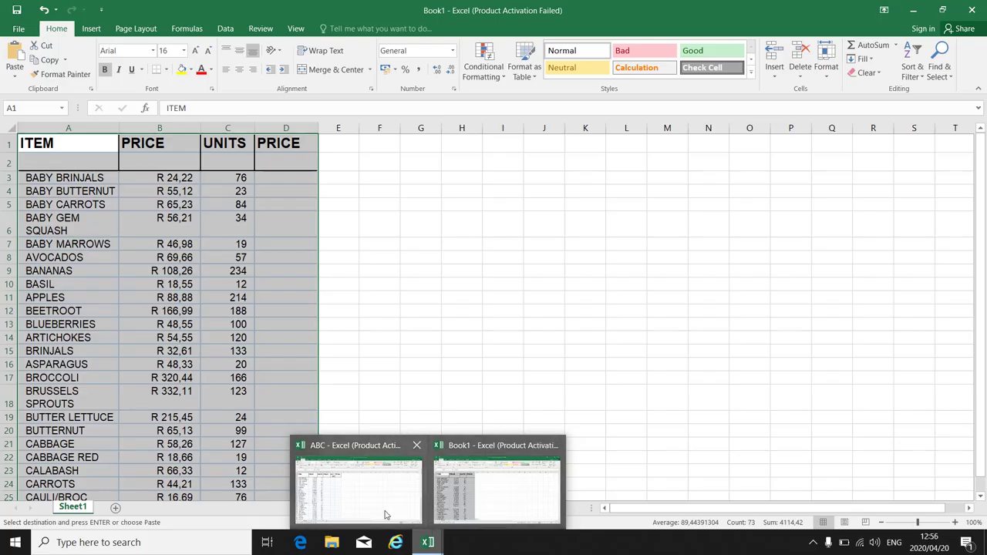
mouse_move(342, 469)
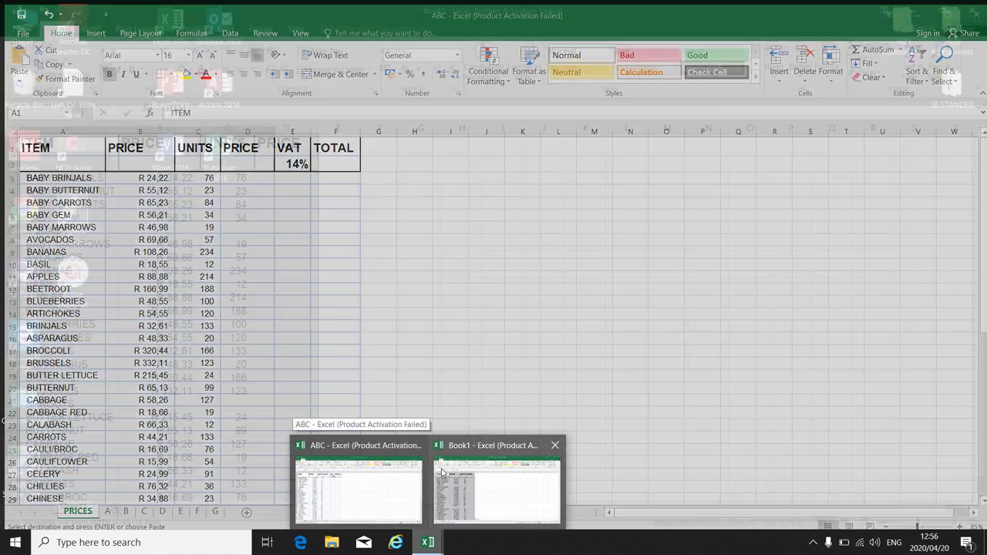
mouse_move(485, 479)
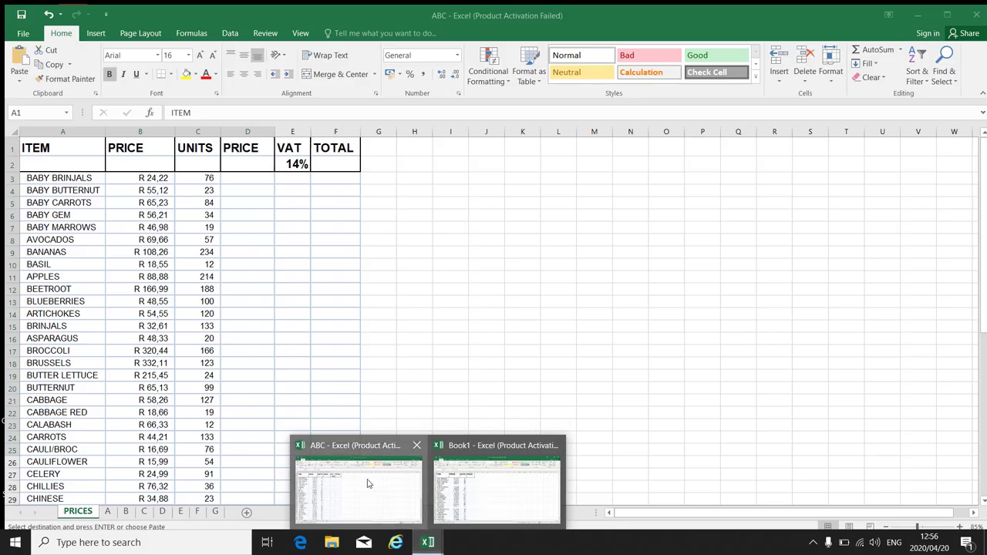
left_click(369, 481)
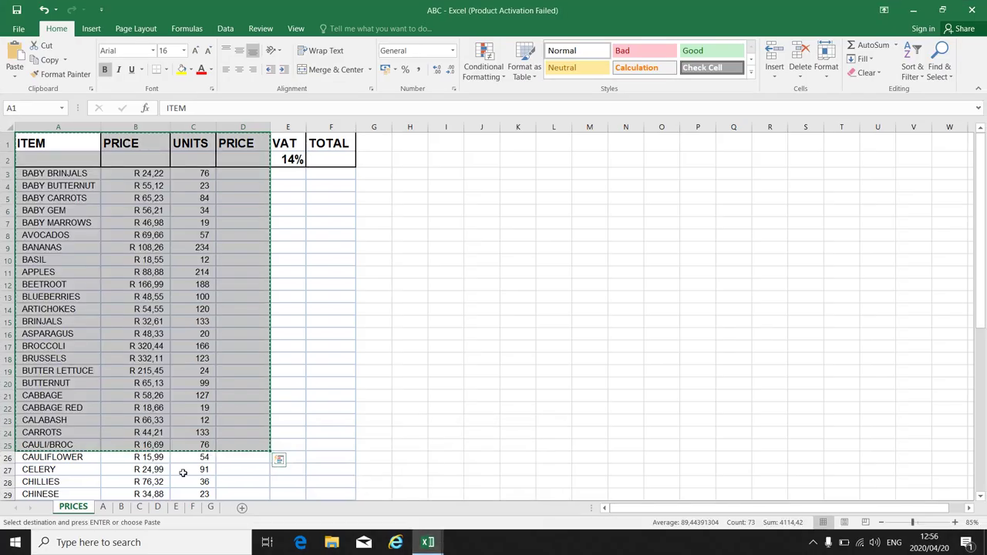
left_click(182, 472)
key("Escape")
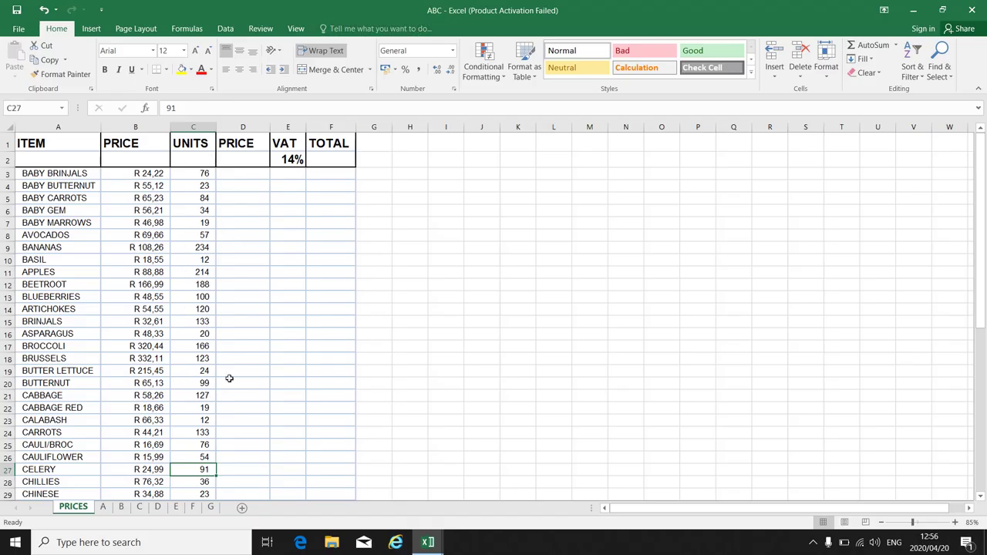
Copy the whole PRICES sheet into Book1 before Sheet1 using Move or Copy with Create a copy enabled.
right_click(71, 509)
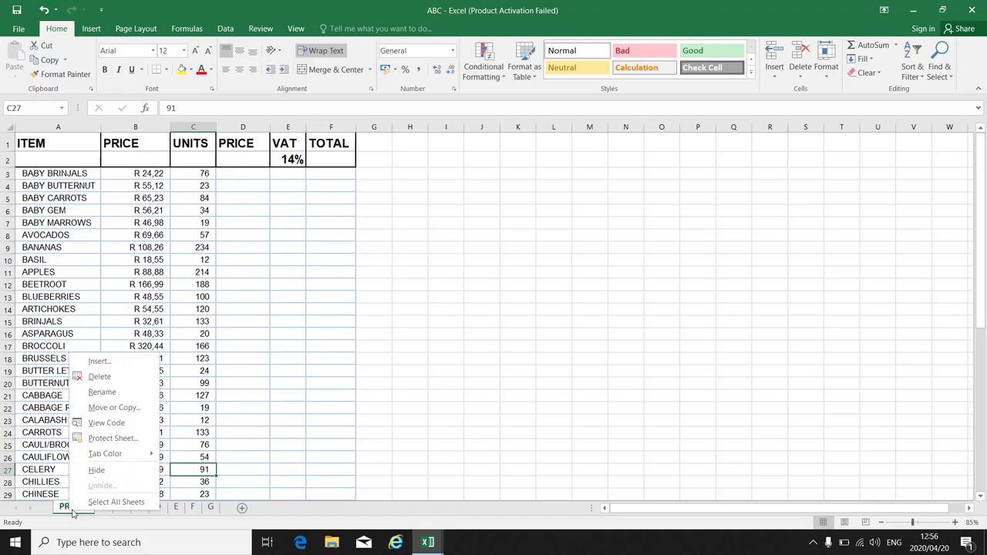
left_click(114, 407)
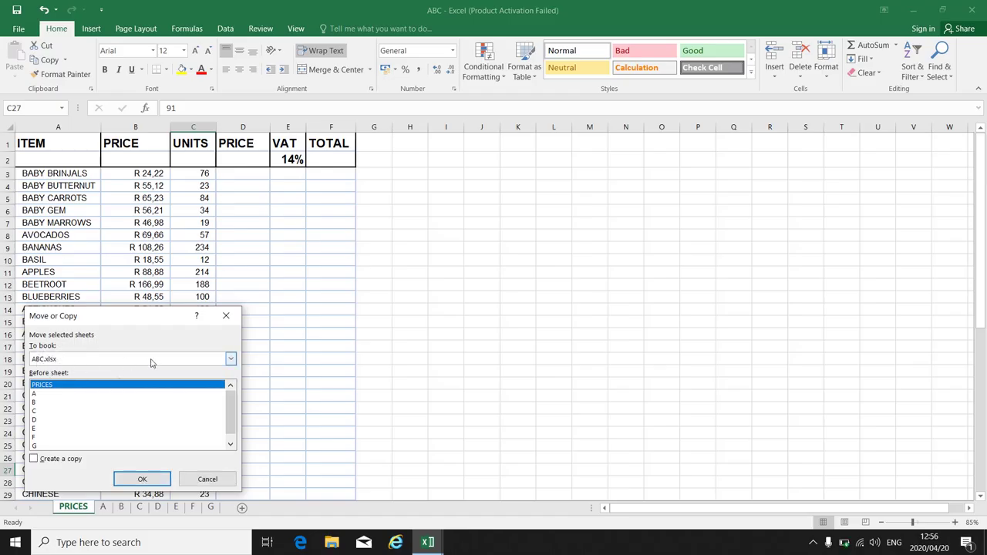
left_click(235, 359)
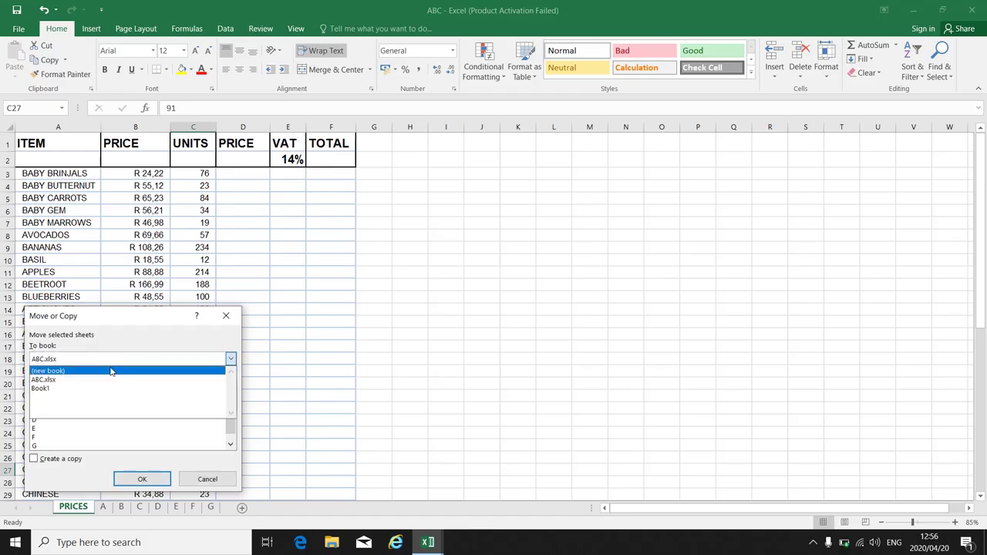
left_click(51, 388)
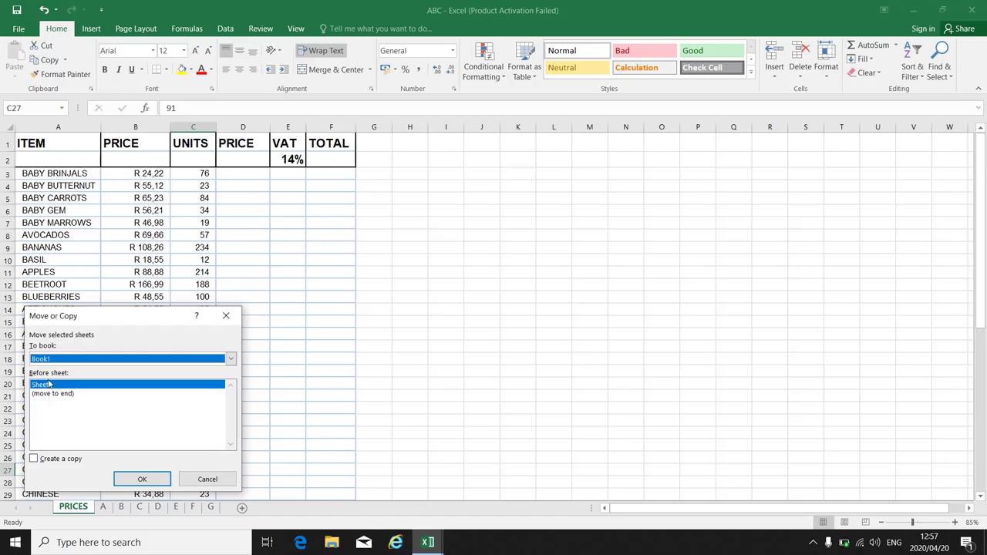
left_click(50, 461)
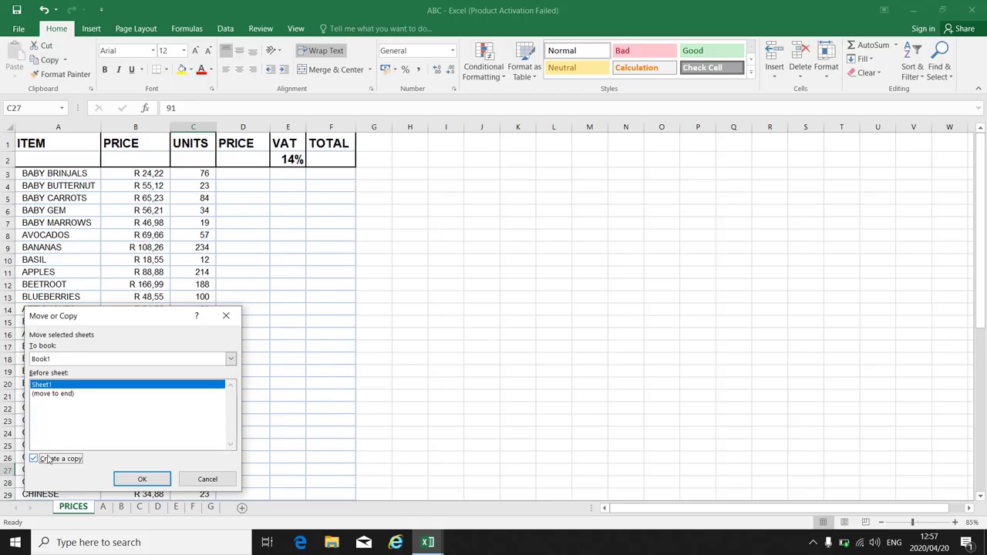
left_click(147, 478)
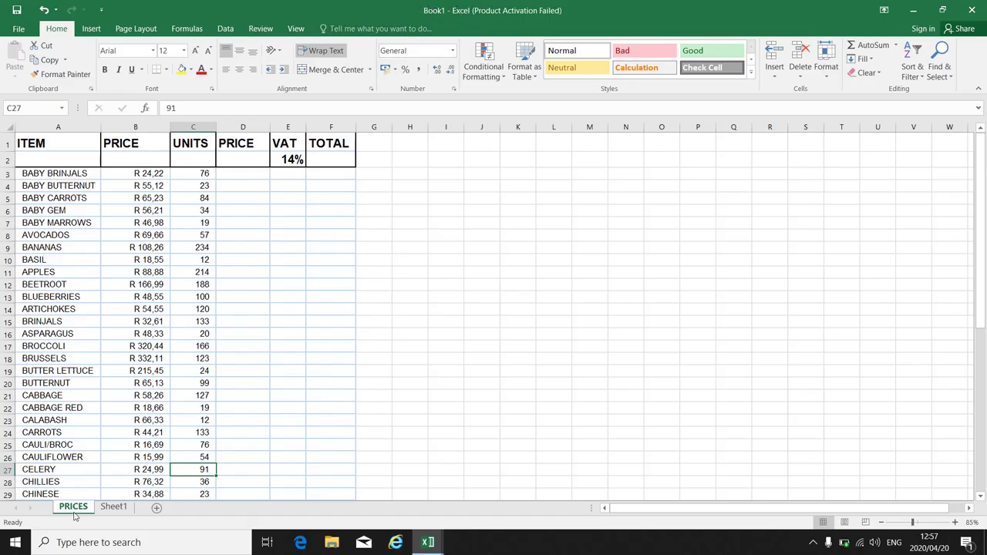
Compare the PRICES sheets in the ABC and Book1 workbooks, examining the copied list in Book1 down to its last row.
left_click(423, 539)
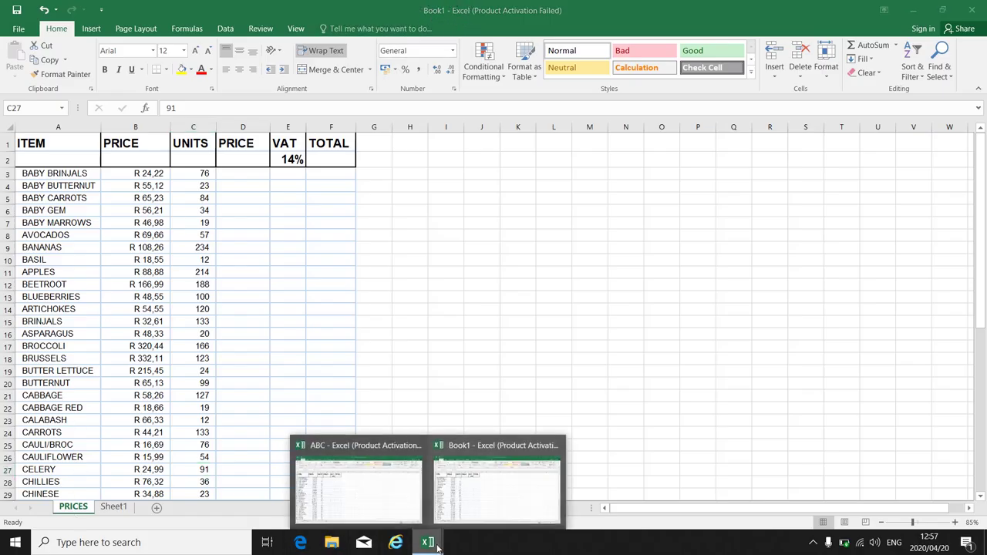
left_click(385, 511)
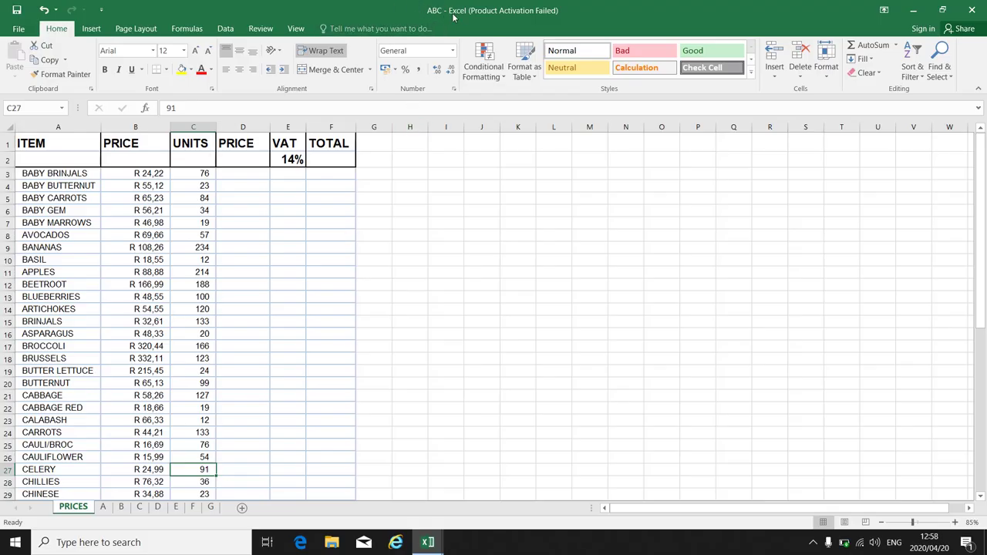
left_click(433, 544)
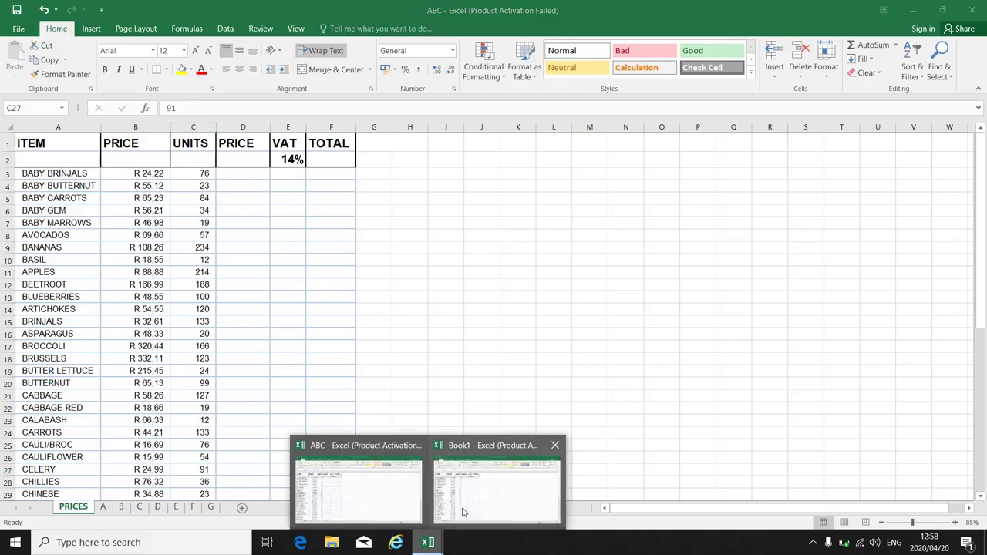
left_click(463, 512)
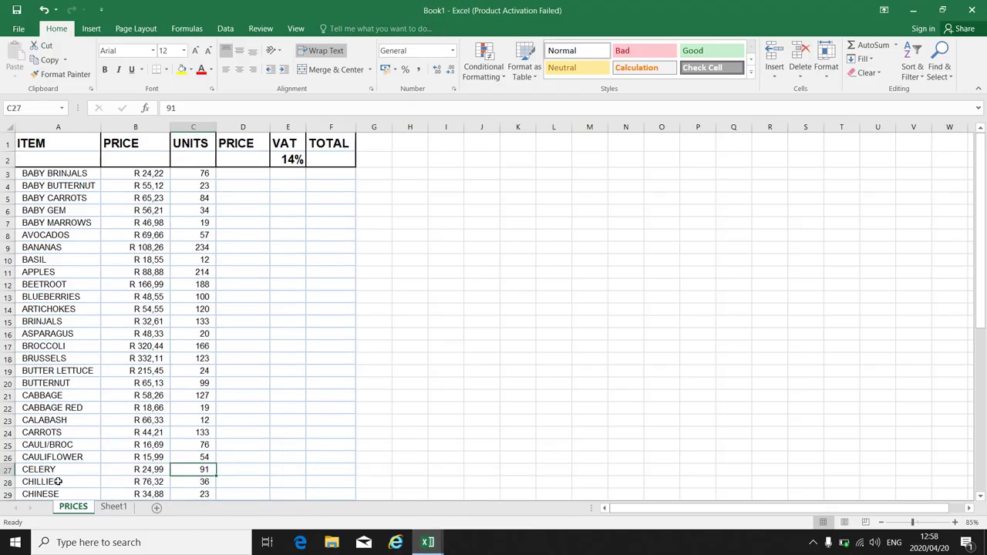
scroll(205, 320, "down", 12)
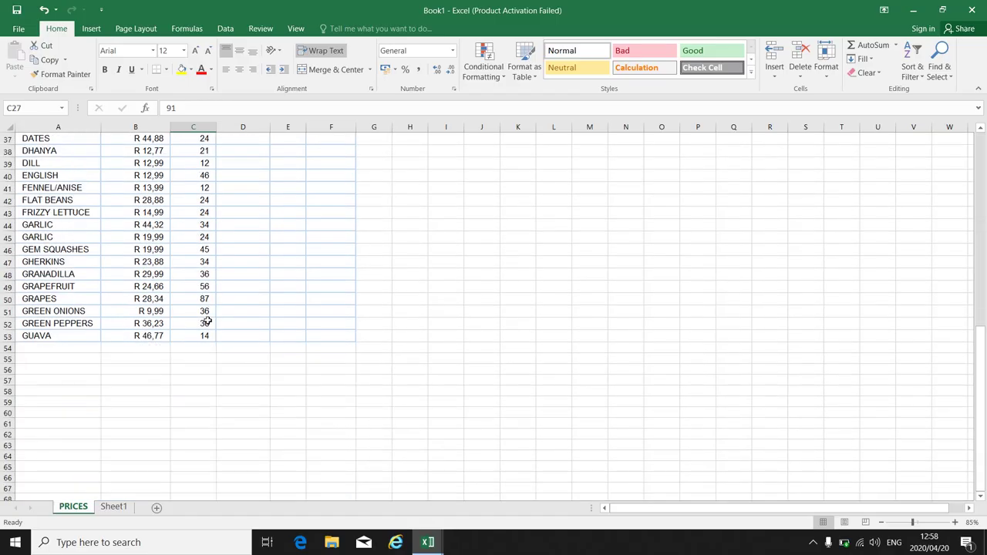
scroll(207, 321, "up", 1)
scroll(206, 322, "up", 11)
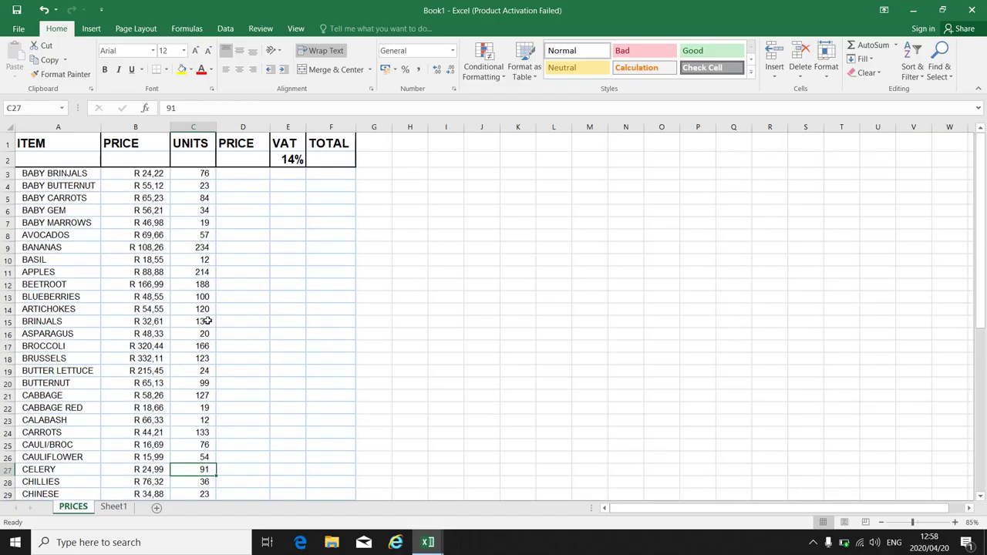
scroll(207, 320, "down", 4)
scroll(207, 321, "up", 4)
mouse_move(427, 545)
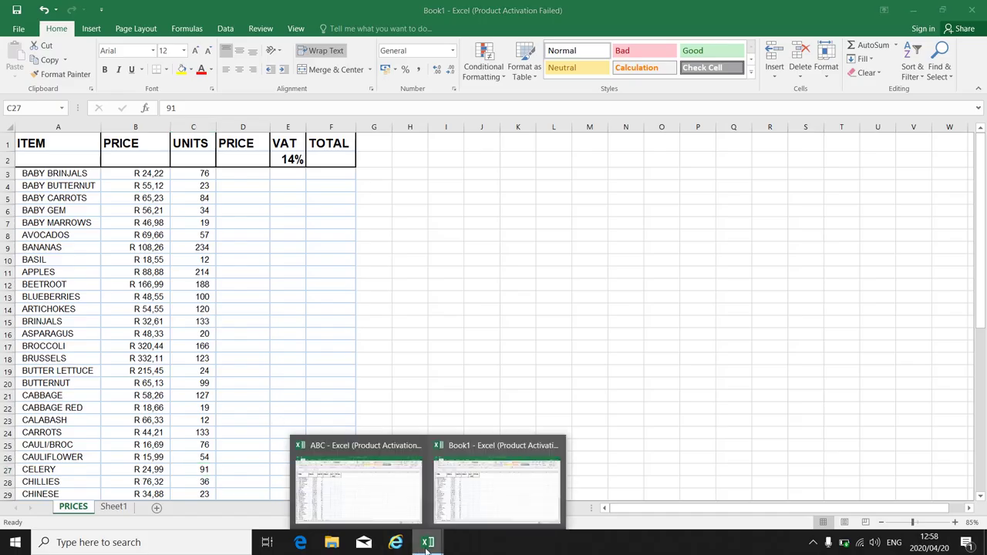
left_click(374, 506)
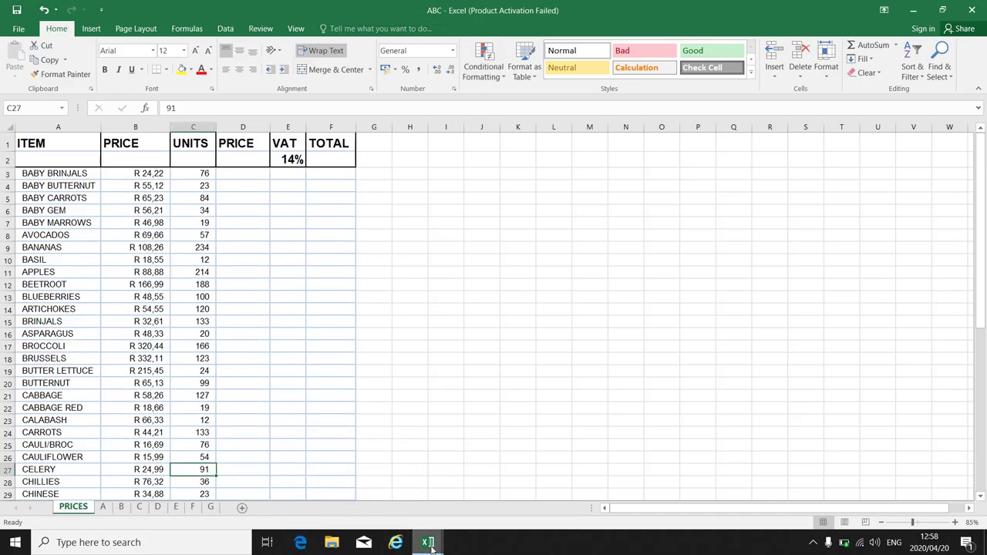
mouse_move(428, 542)
left_click(461, 509)
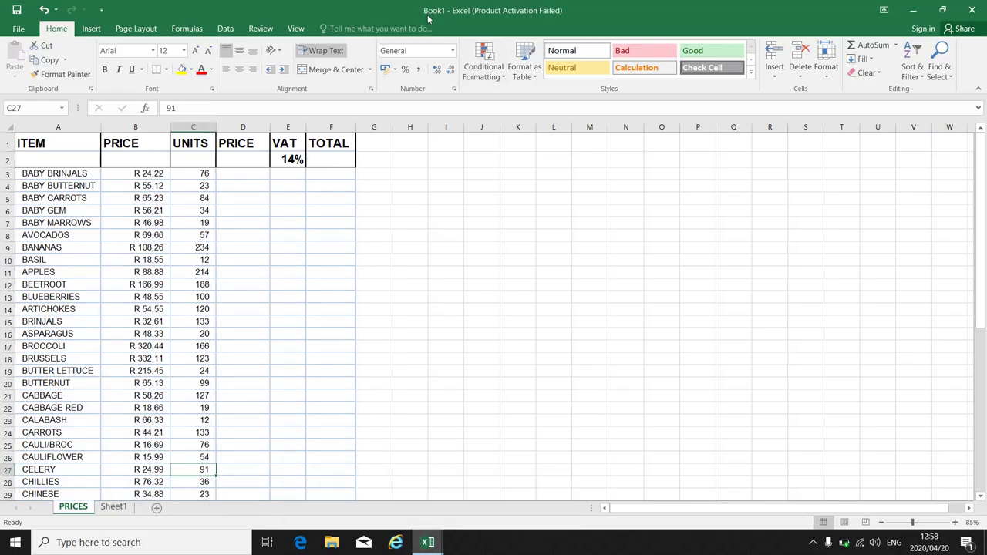
Move sheet A from the ABC workbook to the end of Book1 without creating a copy, and return to the ABC workbook.
left_click(427, 544)
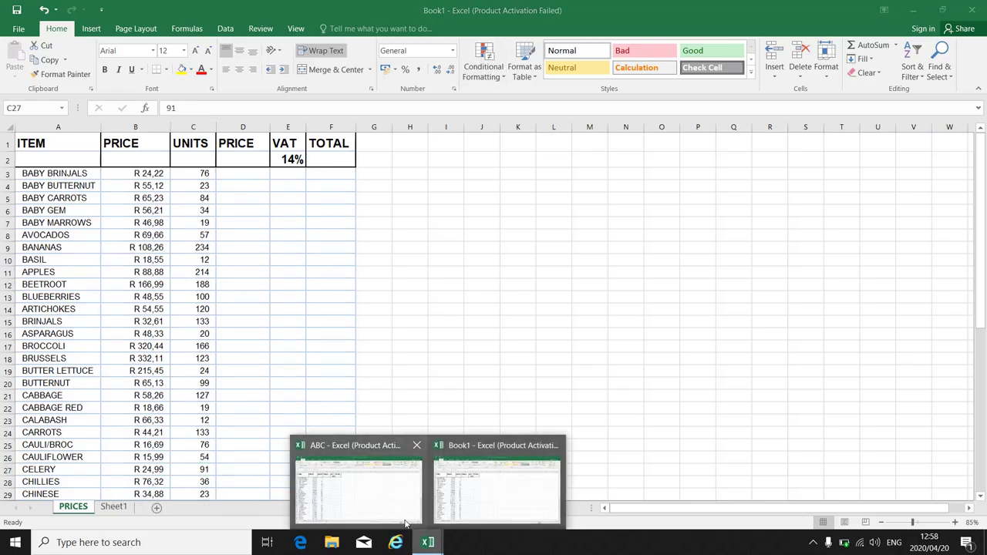
left_click(386, 509)
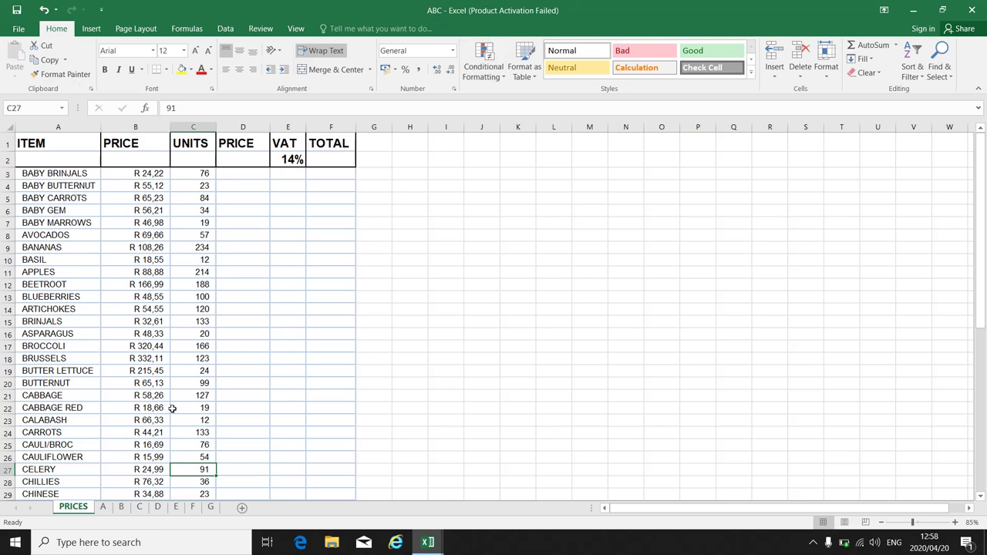
left_click(104, 509)
right_click(103, 509)
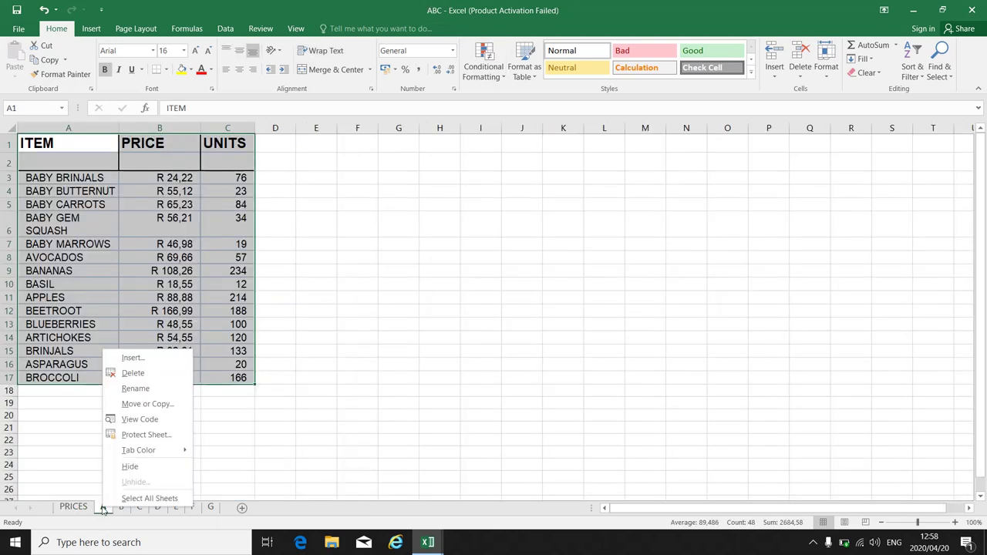
left_click(151, 407)
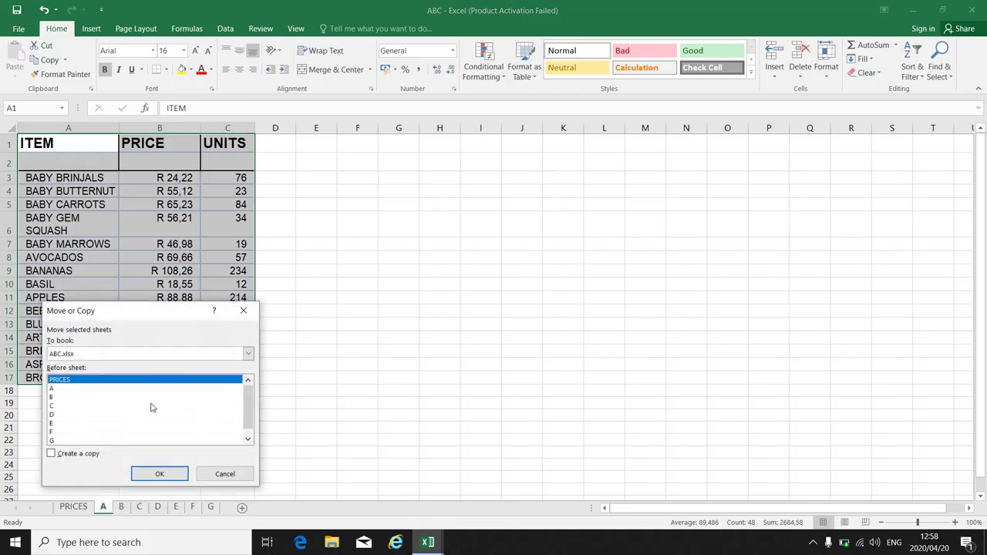
left_click(248, 354)
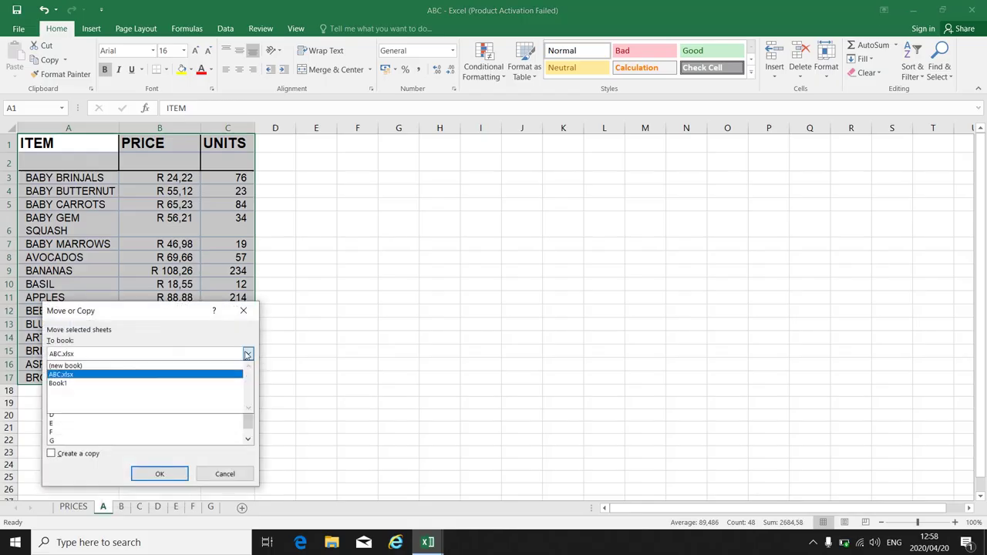
left_click(63, 384)
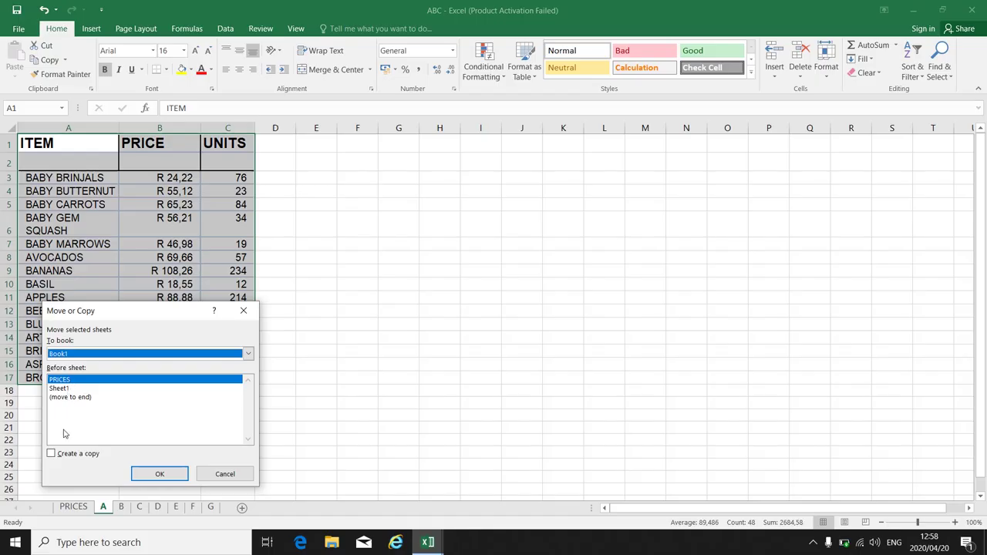
left_click(77, 397)
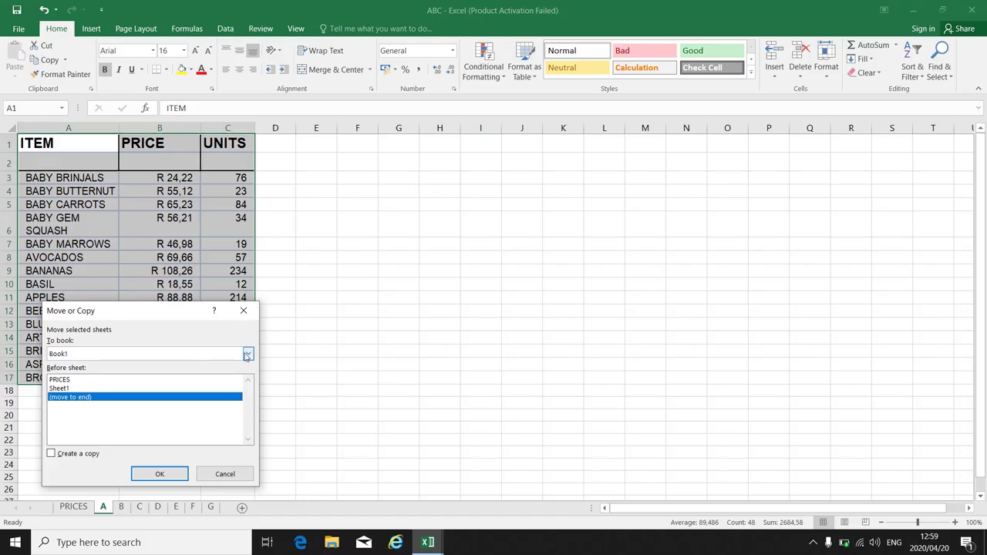
left_click(161, 473)
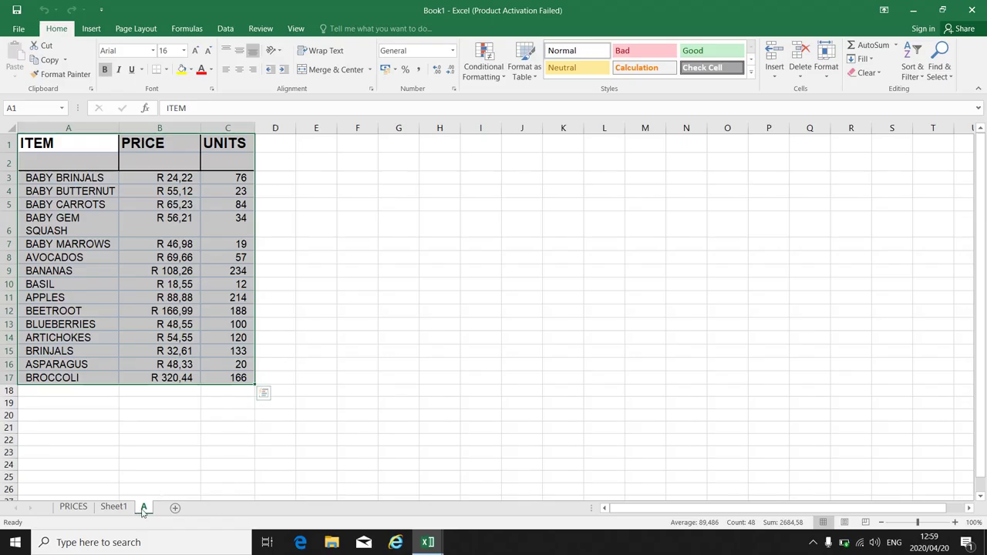
mouse_move(428, 542)
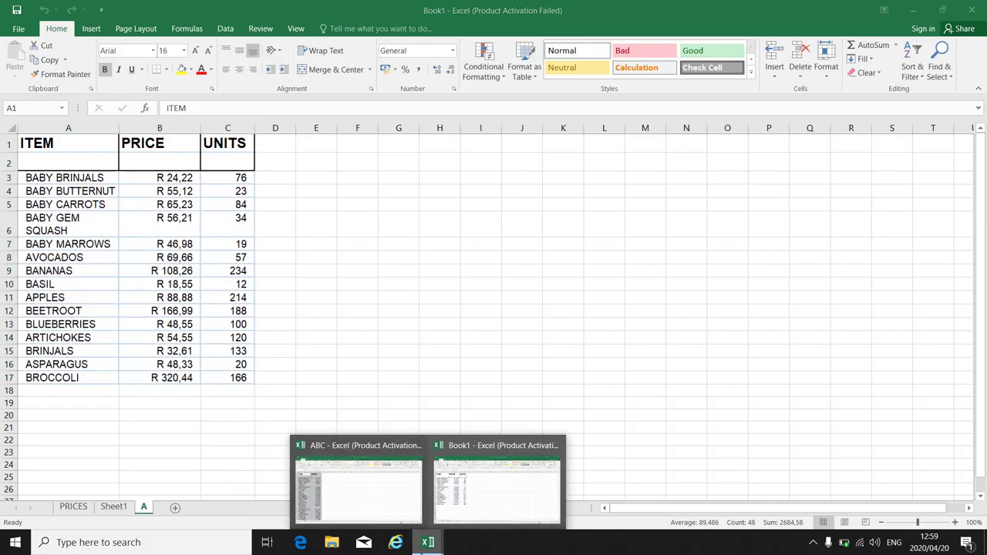
left_click(376, 502)
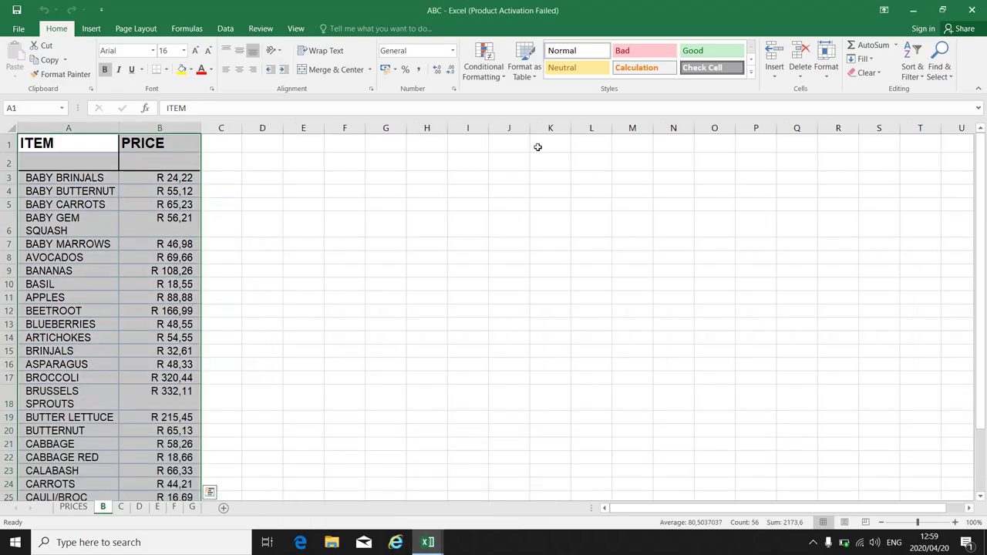